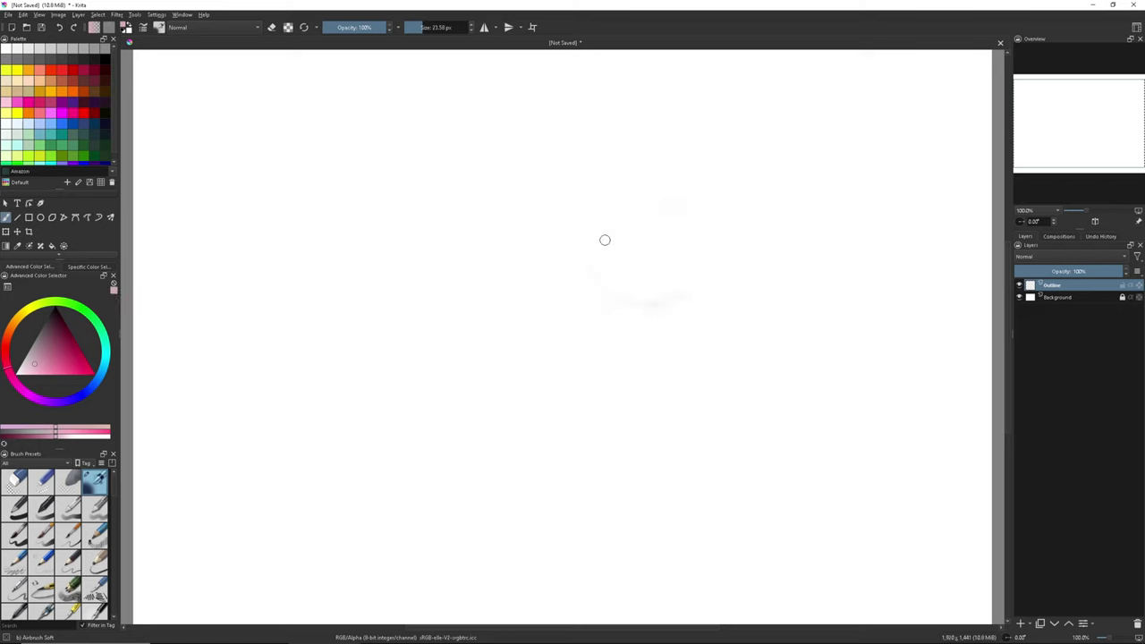
Sketch the puppy's eye circle, triangular nose and two mouth curves in soft pink
{"action": "mouse_move", "coordinate": [424, 218]}
{"action": "left_mouse_down"}
{"action": "mouse_move", "coordinate": [319, 268]}
{"action": "mouse_move", "coordinate": [417, 215]}
{"action": "mouse_move", "coordinate": [345, 307]}
{"action": "left_mouse_up"}
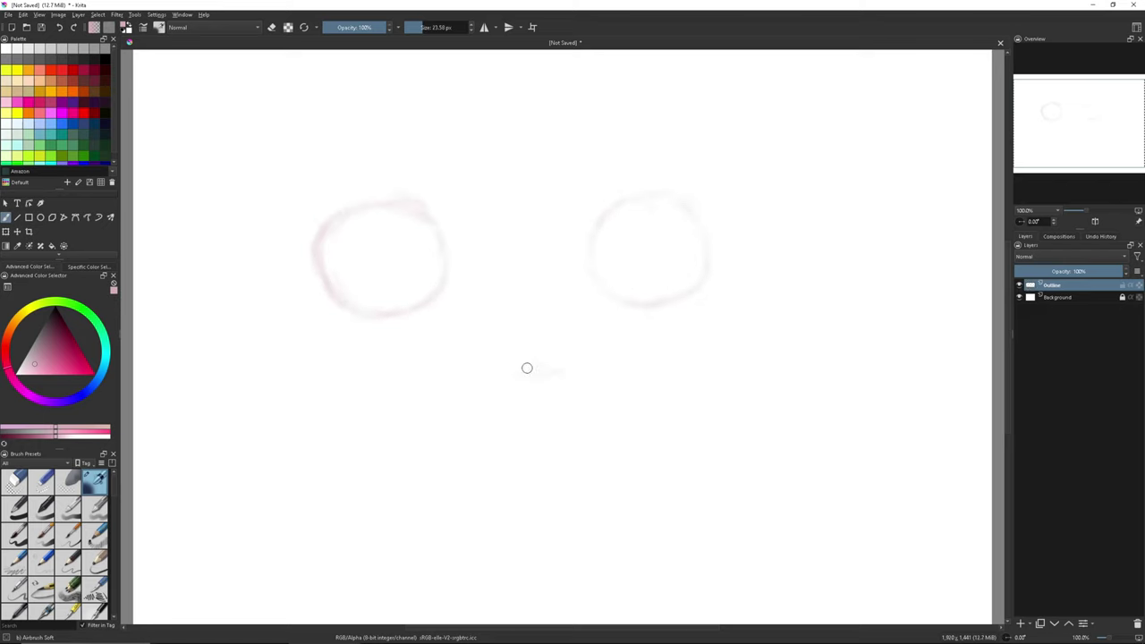
{"action": "left_click_drag", "start_coordinate": [516, 371], "coordinate": [554, 407]}
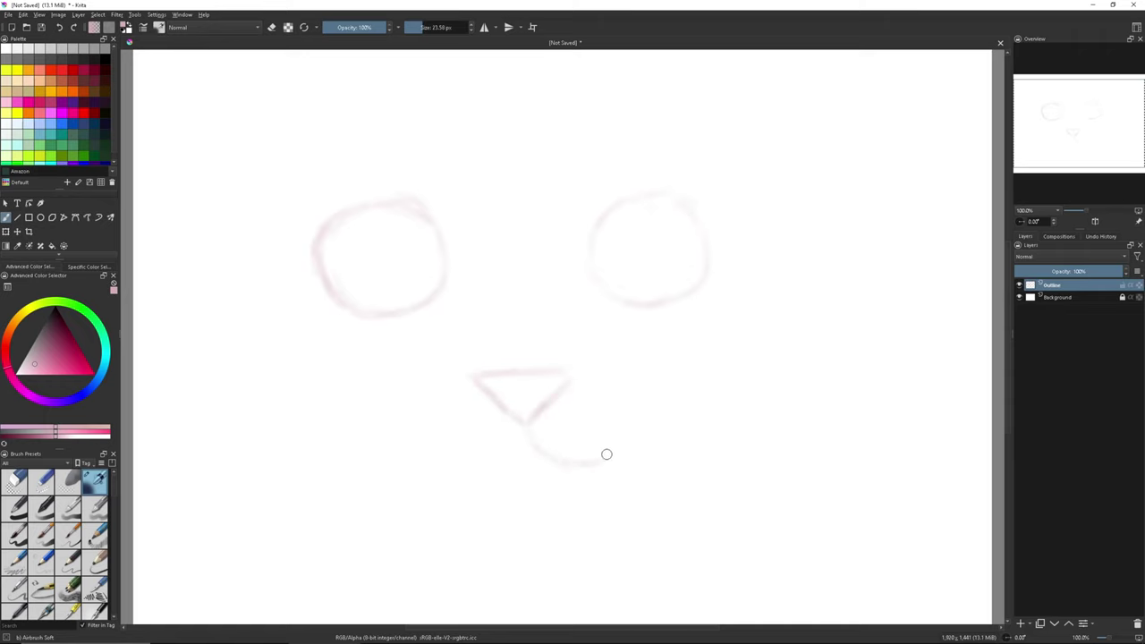
{"action": "left_click_drag", "start_coordinate": [573, 476], "coordinate": [483, 476]}
{"action": "left_click_drag", "start_coordinate": [538, 435], "coordinate": [611, 448]}
Enlarge the canvas to 2059 × 1885 with Resize Canvas
{"action": "key", "text": "minus"}
{"action": "left_click", "coordinate": [57, 14]}
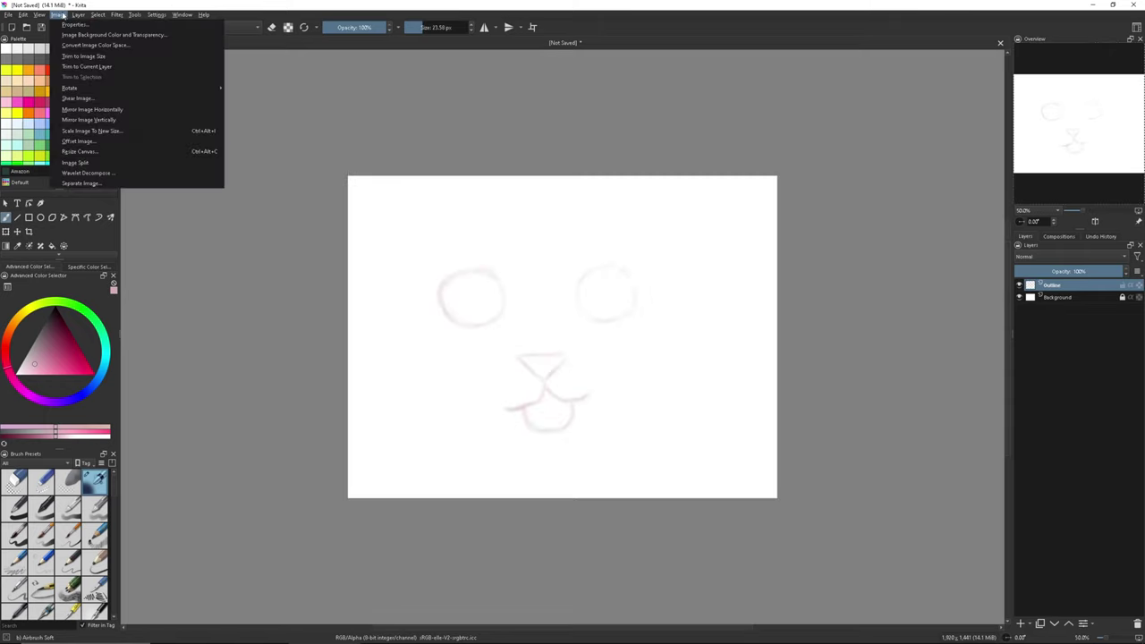
{"action": "left_click", "coordinate": [90, 153]}
{"action": "left_click", "coordinate": [573, 261]}
{"action": "key", "text": "Return"}
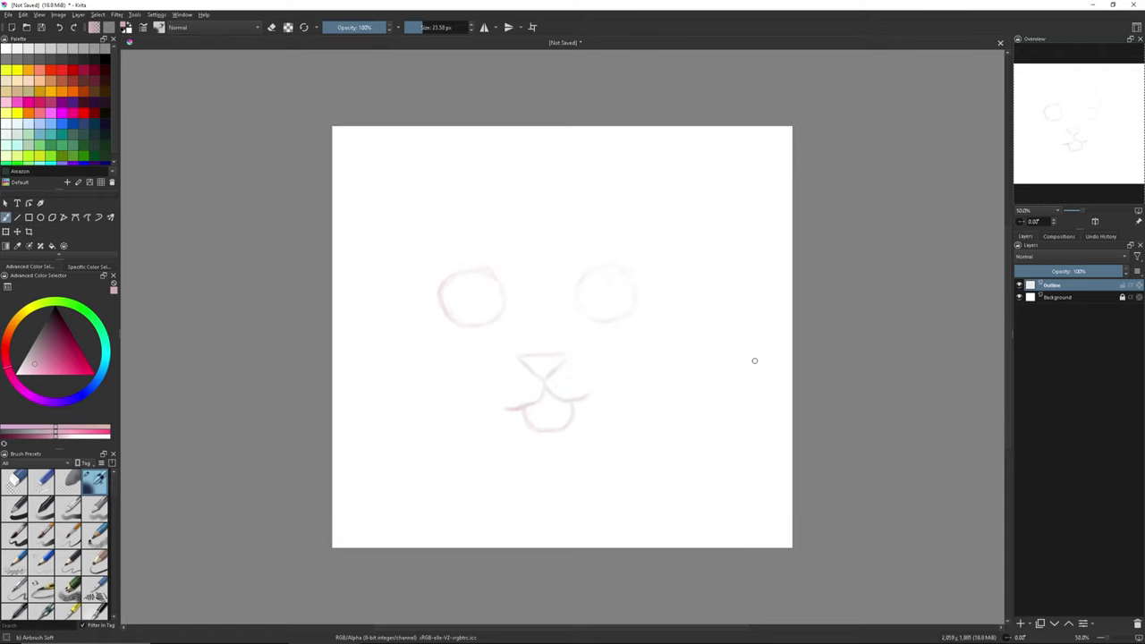
Scale the face sketch down and move it to the canvas centre
{"action": "left_click", "coordinate": [5, 231]}
{"action": "left_click_drag", "start_coordinate": [694, 487], "coordinate": [554, 366]}
{"action": "mouse_move", "coordinate": [513, 311]}
{"action": "left_mouse_down"}
{"action": "mouse_move", "coordinate": [601, 347]}
{"action": "mouse_move", "coordinate": [601, 330]}
{"action": "mouse_move", "coordinate": [671, 351]}
{"action": "mouse_move", "coordinate": [624, 420]}
{"action": "left_mouse_up"}
{"action": "key", "text": "b"}
Outline the head sides, both ears, the body down to the legs, and a tail loop
{"action": "mouse_move", "coordinate": [441, 322]}
{"action": "left_mouse_down"}
{"action": "mouse_move", "coordinate": [430, 389]}
{"action": "mouse_move", "coordinate": [466, 430]}
{"action": "left_mouse_up"}
{"action": "left_click_drag", "start_coordinate": [637, 265], "coordinate": [580, 259]}
{"action": "mouse_move", "coordinate": [499, 268]}
{"action": "left_mouse_down"}
{"action": "mouse_move", "coordinate": [452, 235]}
{"action": "mouse_move", "coordinate": [441, 285]}
{"action": "left_mouse_up"}
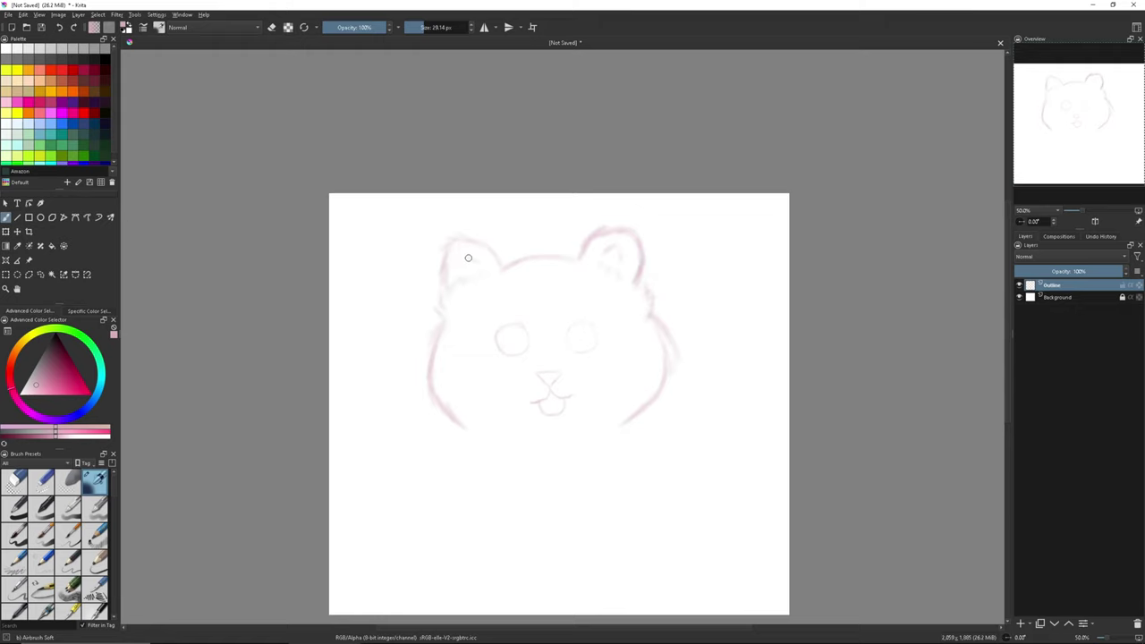
{"action": "mouse_move", "coordinate": [624, 415]}
{"action": "left_mouse_down"}
{"action": "mouse_move", "coordinate": [630, 523]}
{"action": "mouse_move", "coordinate": [495, 559]}
{"action": "left_mouse_up"}
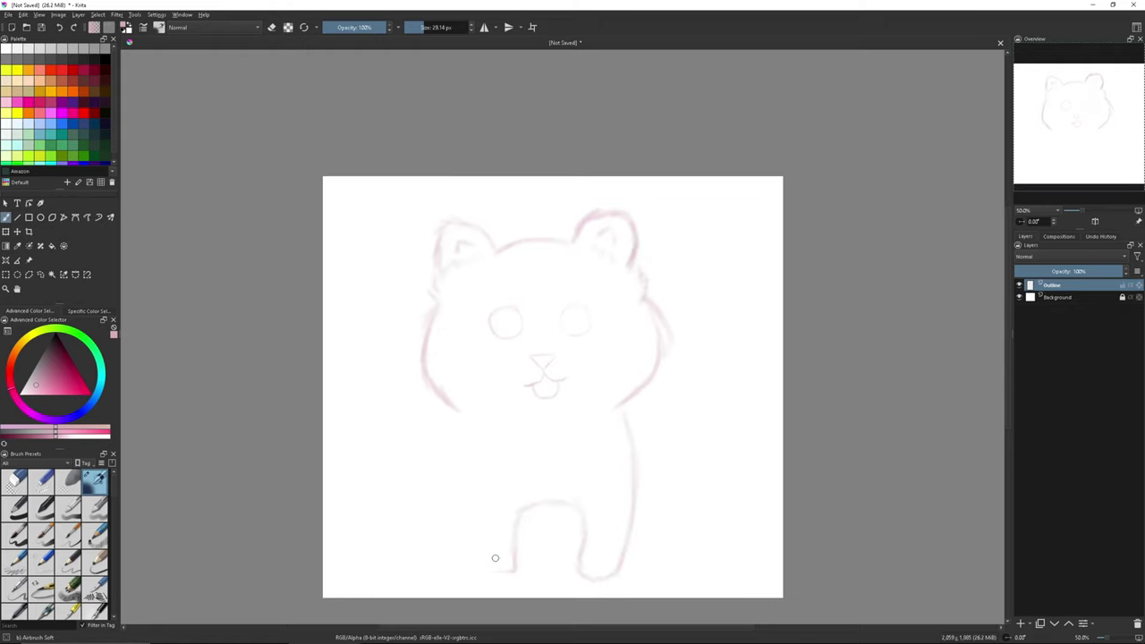
{"action": "left_click_drag", "start_coordinate": [446, 436], "coordinate": [483, 574]}
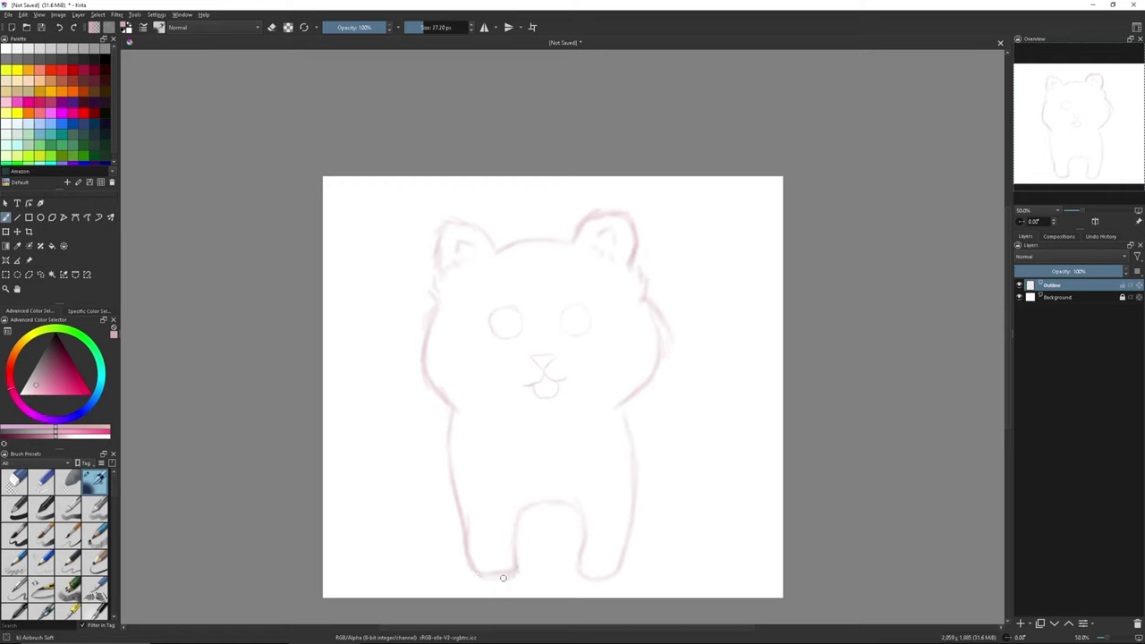
{"action": "mouse_move", "coordinate": [445, 416]}
{"action": "left_mouse_down"}
{"action": "mouse_move", "coordinate": [424, 495]}
{"action": "mouse_move", "coordinate": [445, 410]}
{"action": "mouse_move", "coordinate": [417, 493]}
{"action": "mouse_move", "coordinate": [438, 412]}
{"action": "mouse_move", "coordinate": [427, 457]}
{"action": "mouse_move", "coordinate": [420, 435]}
{"action": "mouse_move", "coordinate": [433, 456]}
{"action": "left_mouse_up"}
Toggle erase mode and add faint shading on both cheeks
{"action": "key", "text": "e"}
{"action": "key", "text": "e"}
{"action": "left_click_drag", "start_coordinate": [608, 329], "coordinate": [600, 384]}
{"action": "left_click_drag", "start_coordinate": [470, 349], "coordinate": [459, 398]}
Add a new layer above Outline named 'Work Line'
{"action": "left_click", "coordinate": [1021, 624]}
{"action": "double_click", "coordinate": [1057, 286]}
{"action": "type", "text": "Work Line"}
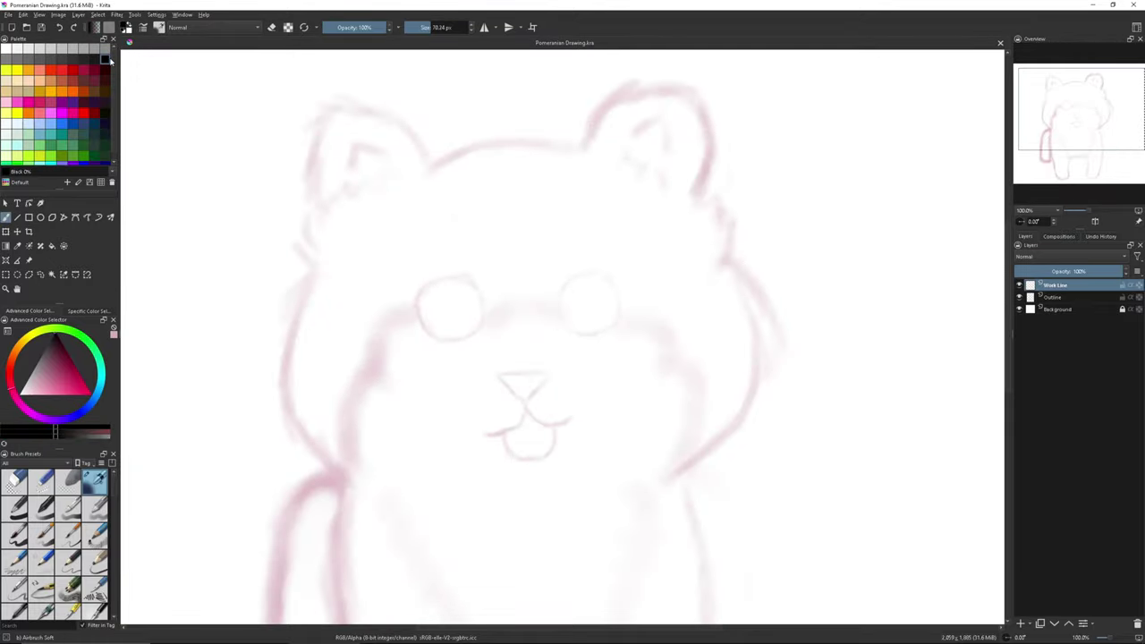
Paint both eyes solid black with the airbrush, using a smaller brush for the rings
{"action": "left_click", "coordinate": [105, 59]}
{"action": "left_click_drag", "start_coordinate": [465, 295], "coordinate": [447, 307]}
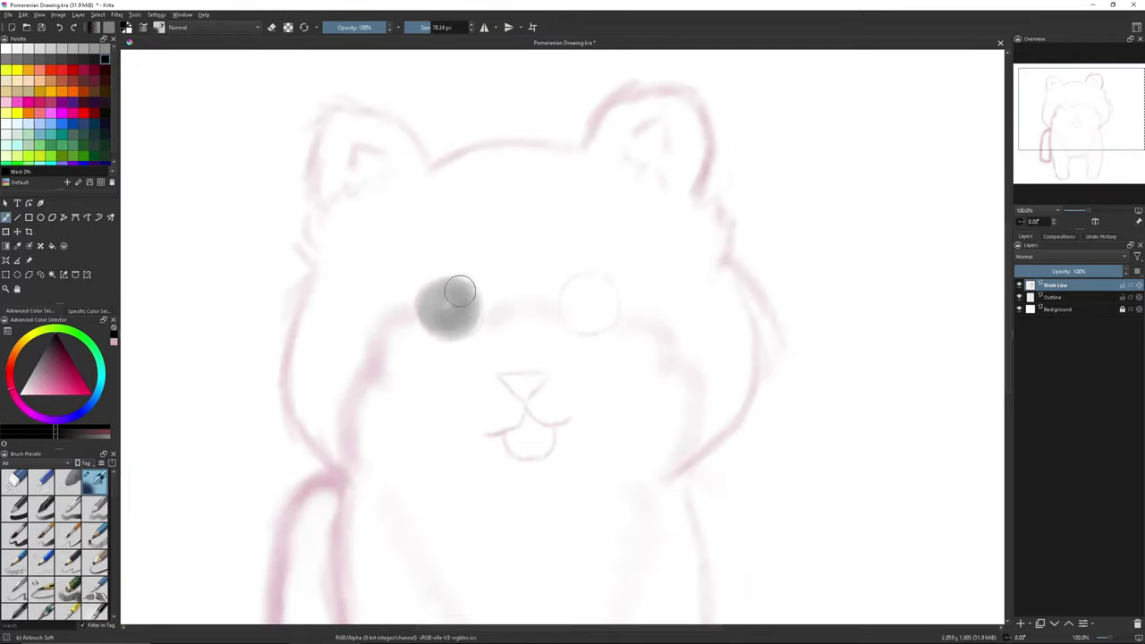
{"action": "key", "text": "bracketleft"}
{"action": "key", "text": "bracketleft"}
{"action": "key", "text": "bracketleft"}
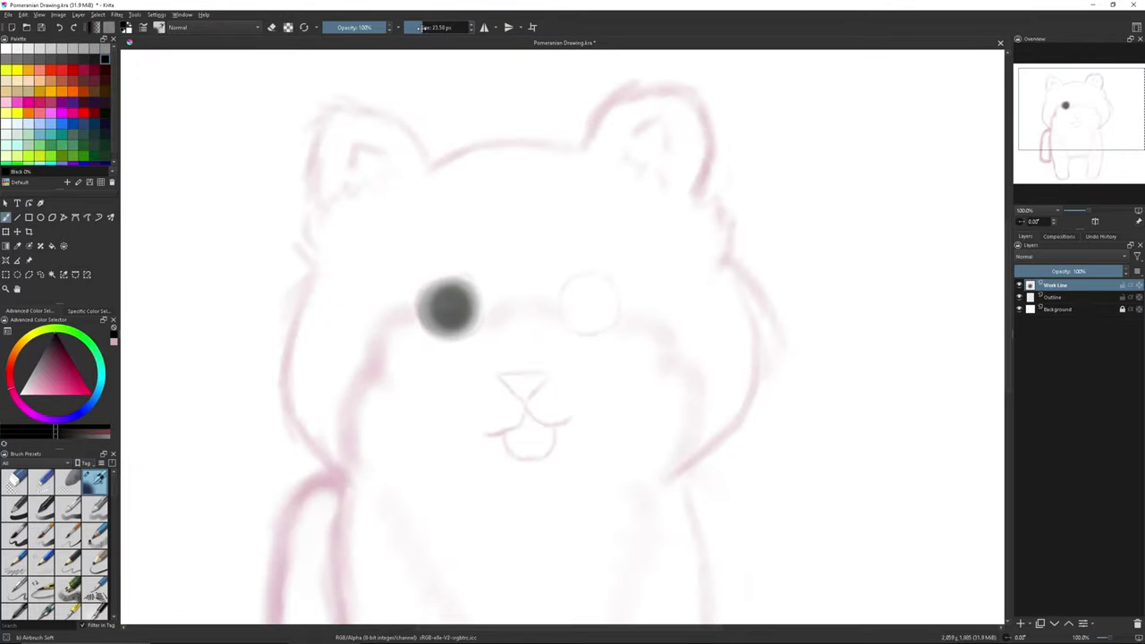
{"action": "mouse_move", "coordinate": [466, 331]}
{"action": "left_mouse_down"}
{"action": "mouse_move", "coordinate": [452, 276]}
{"action": "mouse_move", "coordinate": [420, 314]}
{"action": "left_mouse_up"}
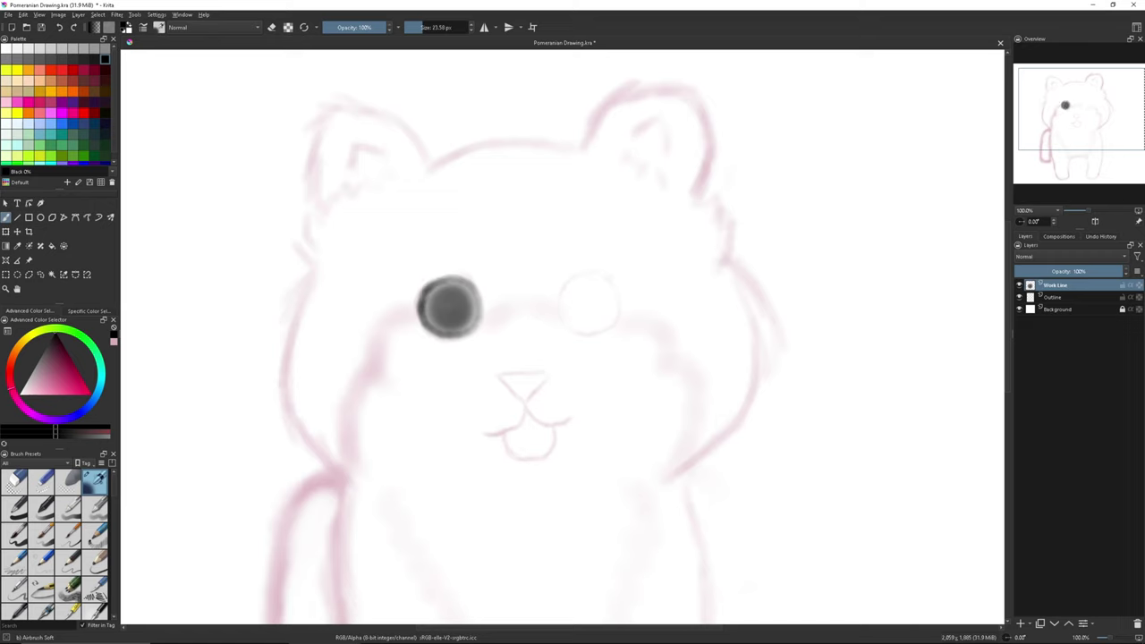
{"action": "mouse_move", "coordinate": [579, 276]}
{"action": "left_mouse_down"}
{"action": "mouse_move", "coordinate": [563, 293]}
{"action": "mouse_move", "coordinate": [602, 275]}
{"action": "mouse_move", "coordinate": [575, 329]}
{"action": "mouse_move", "coordinate": [589, 277]}
{"action": "left_mouse_up"}
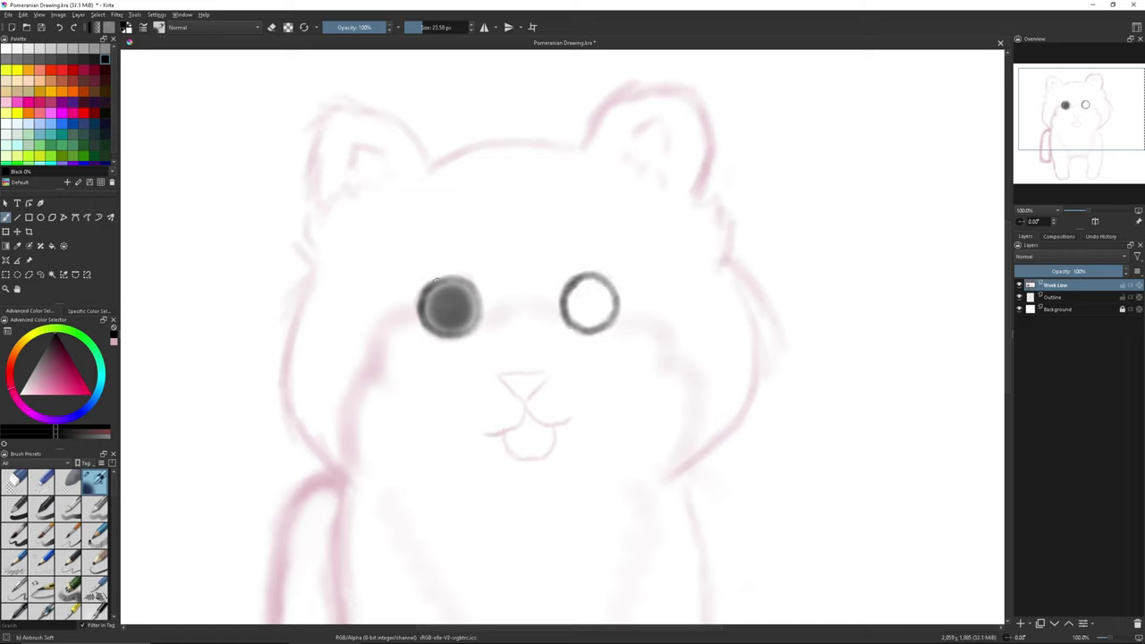
{"action": "left_click_drag", "start_coordinate": [429, 28], "coordinate": [438, 27]}
{"action": "mouse_move", "coordinate": [577, 291]}
{"action": "left_mouse_down"}
{"action": "mouse_move", "coordinate": [599, 317]}
{"action": "mouse_move", "coordinate": [595, 309]}
{"action": "left_mouse_up"}
{"action": "left_click_drag", "start_coordinate": [434, 286], "coordinate": [456, 309]}
{"action": "left_click_drag", "start_coordinate": [577, 290], "coordinate": [602, 315]}
Add cobalt blue and cyan highlights along the lower edges of both eyes
{"action": "left_click", "coordinate": [73, 122]}
{"action": "key", "text": "bracketleft"}
{"action": "key", "text": "bracketleft"}
{"action": "key", "text": "bracketleft"}
{"action": "left_click_drag", "start_coordinate": [433, 323], "coordinate": [464, 318]}
{"action": "scroll", "coordinate": [39, 586], "scroll_direction": "down", "scroll_amount": 5}
{"action": "left_click", "coordinate": [40, 586]}
{"action": "left_click", "coordinate": [39, 159]}
{"action": "left_click_drag", "start_coordinate": [582, 320], "coordinate": [604, 317]}
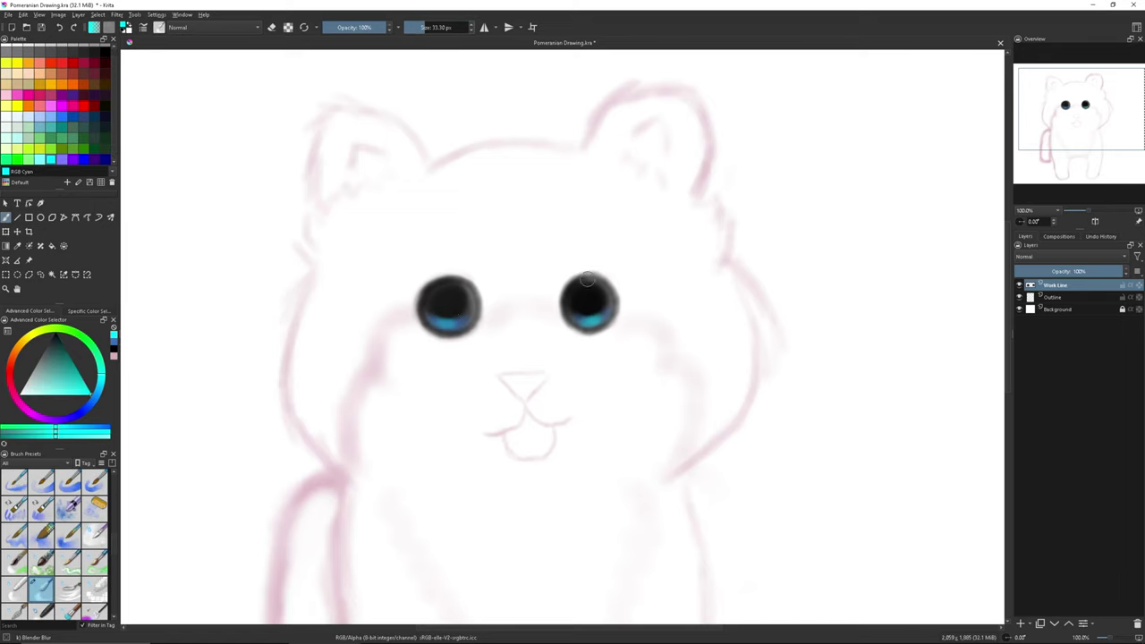
Blend the eye shading smoothly and dab a bright catchlight on the right eye
{"action": "key", "text": "plus"}
{"action": "left_click_drag", "start_coordinate": [615, 286], "coordinate": [591, 282]}
{"action": "left_click_drag", "start_coordinate": [413, 291], "coordinate": [381, 288]}
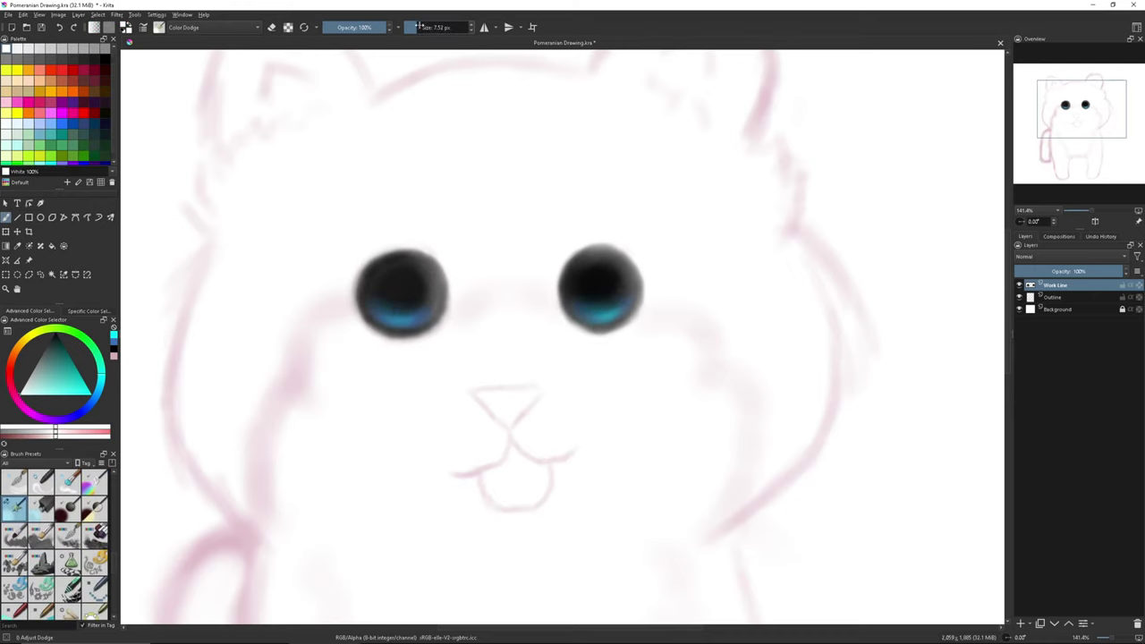
{"action": "left_click", "coordinate": [612, 271]}
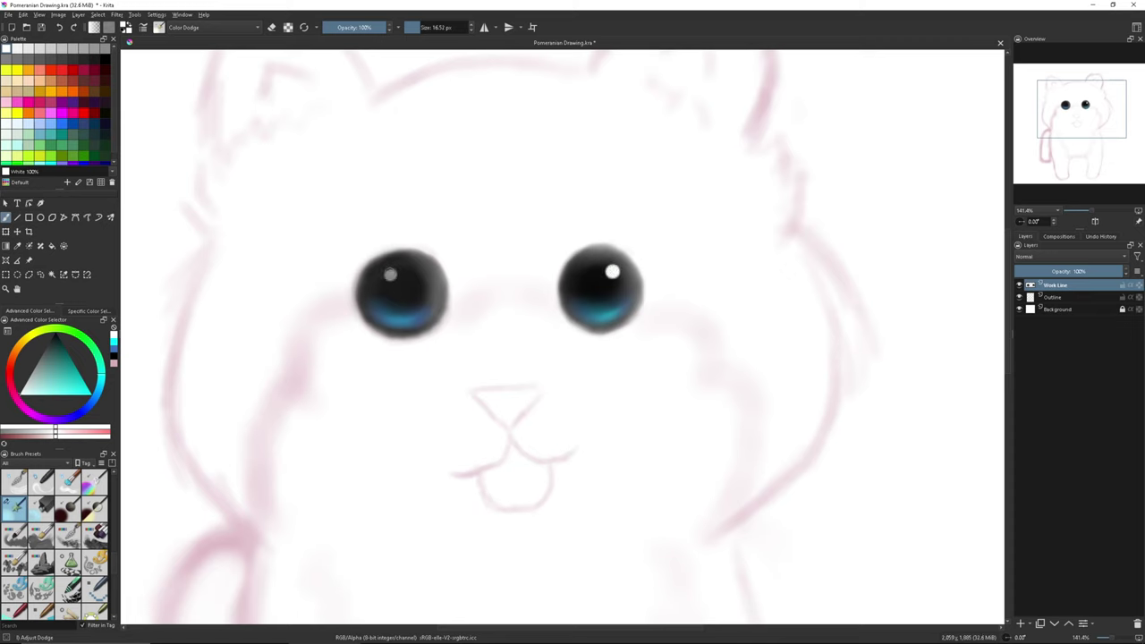
{"action": "key", "text": "slash"}
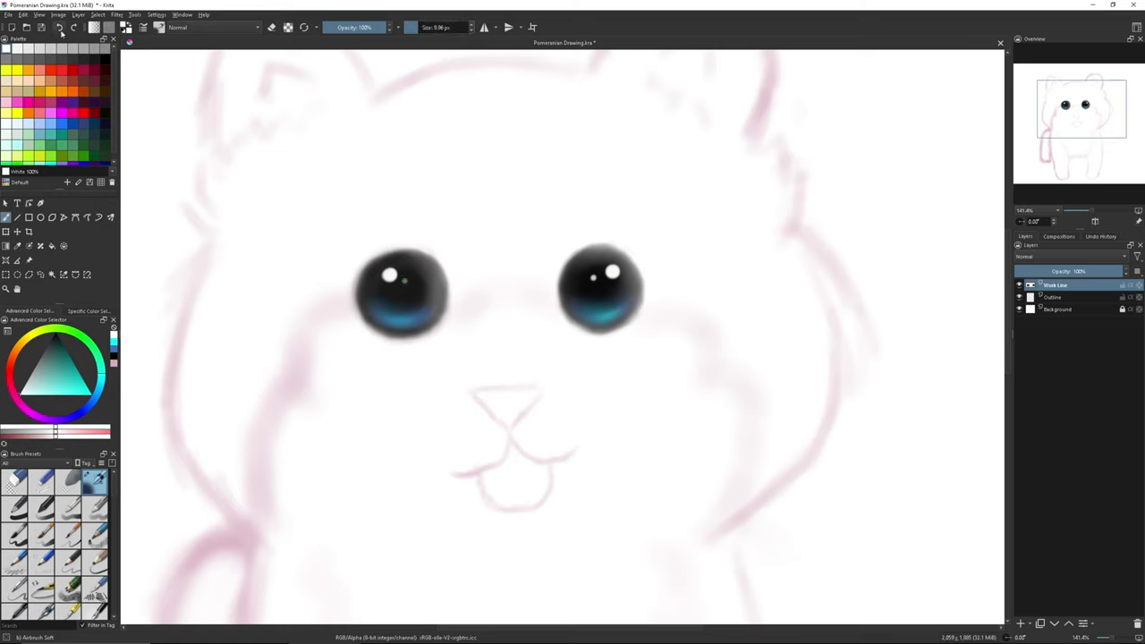
Add starry specks with the Texture Starfield brush at 14 px, then add a layer below Work Line
{"action": "scroll", "coordinate": [54, 537], "scroll_direction": "down", "scroll_amount": 5}
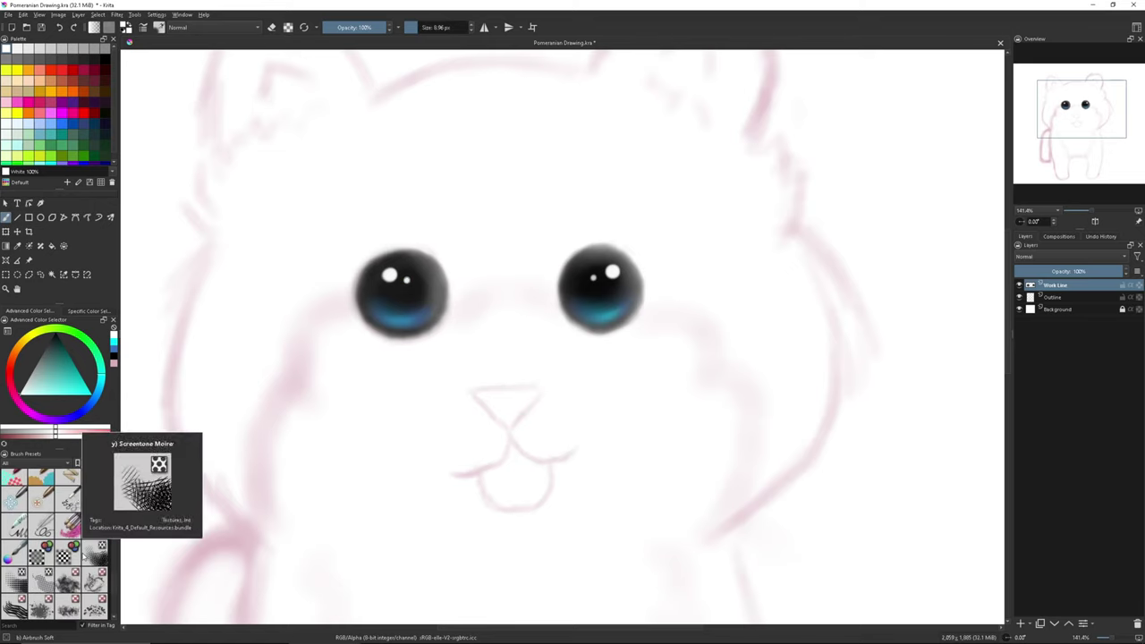
{"action": "left_click", "coordinate": [41, 525]}
{"action": "left_click_drag", "start_coordinate": [448, 27], "coordinate": [413, 27]}
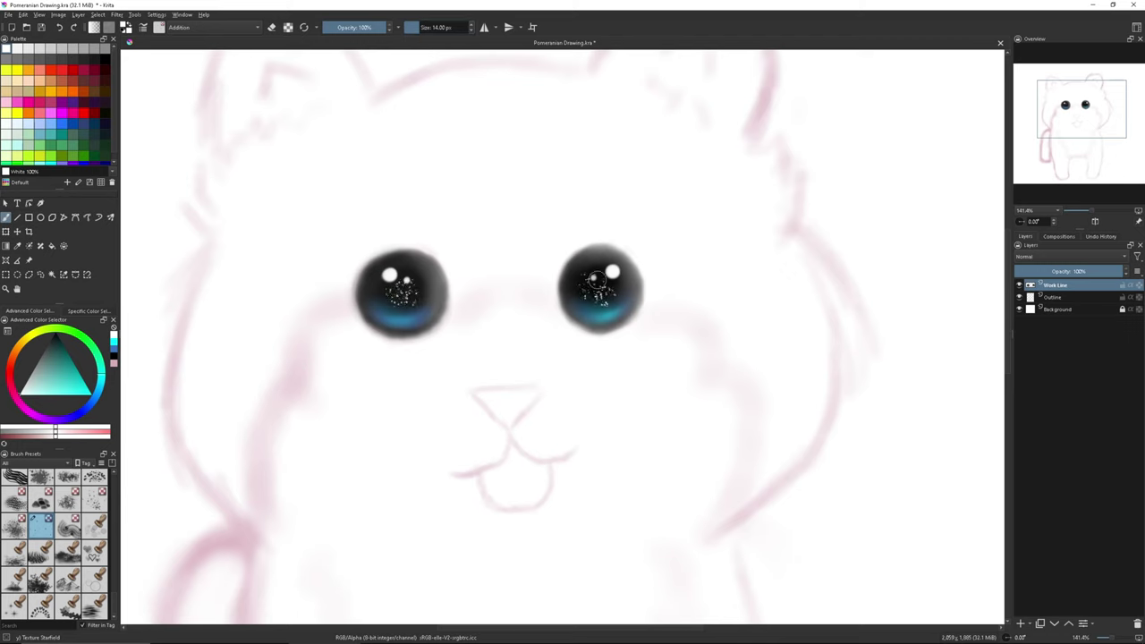
{"action": "scroll", "coordinate": [65, 546], "scroll_direction": "up", "scroll_amount": 5}
{"action": "left_click", "coordinate": [40, 579]}
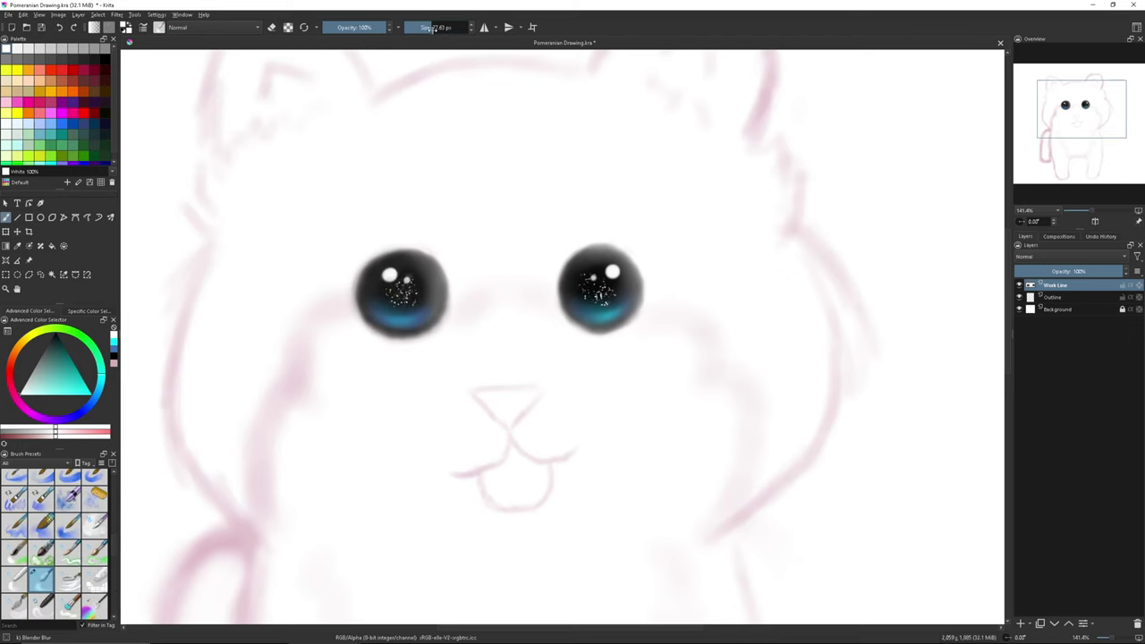
{"action": "scroll", "coordinate": [89, 537], "scroll_direction": "up", "scroll_amount": 5}
{"action": "left_click", "coordinate": [94, 480]}
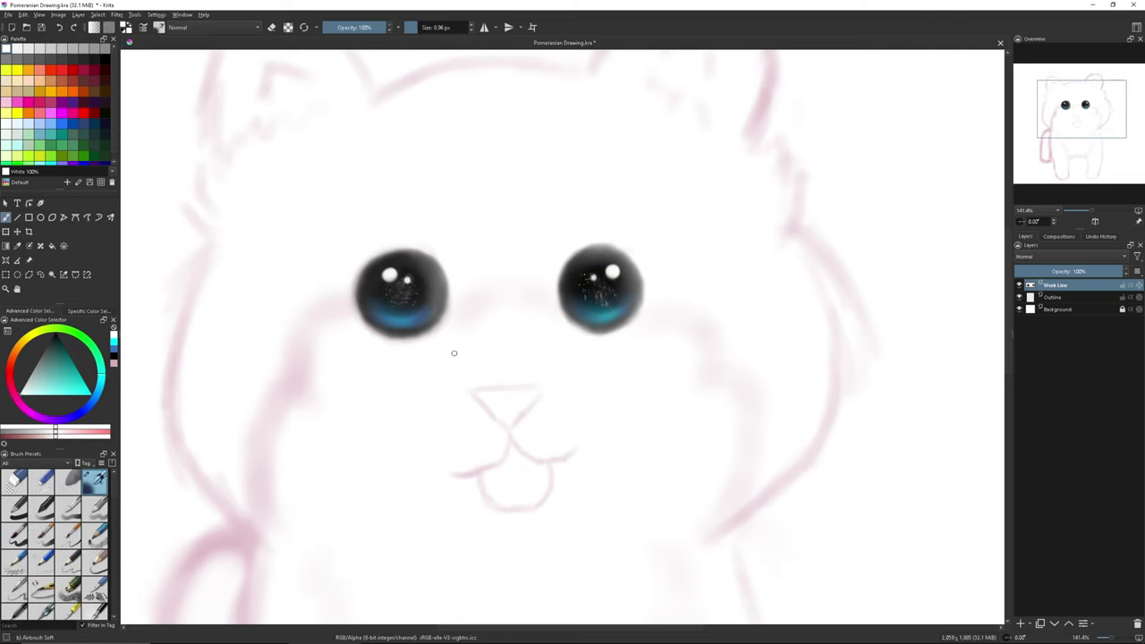
{"action": "left_click", "coordinate": [1058, 296]}
{"action": "key", "text": "Insert"}
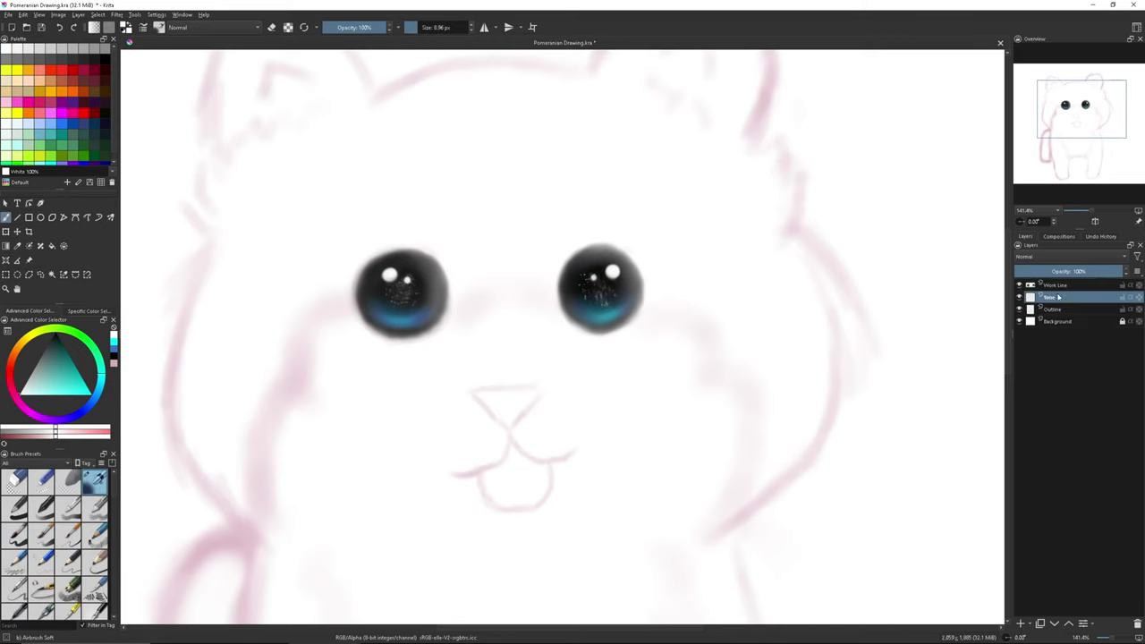
Block in dark wheat tan over the right ear and left side, blurring it on the chest
{"action": "key", "text": "minus"}
{"action": "key", "text": "minus"}
{"action": "key", "text": "minus"}
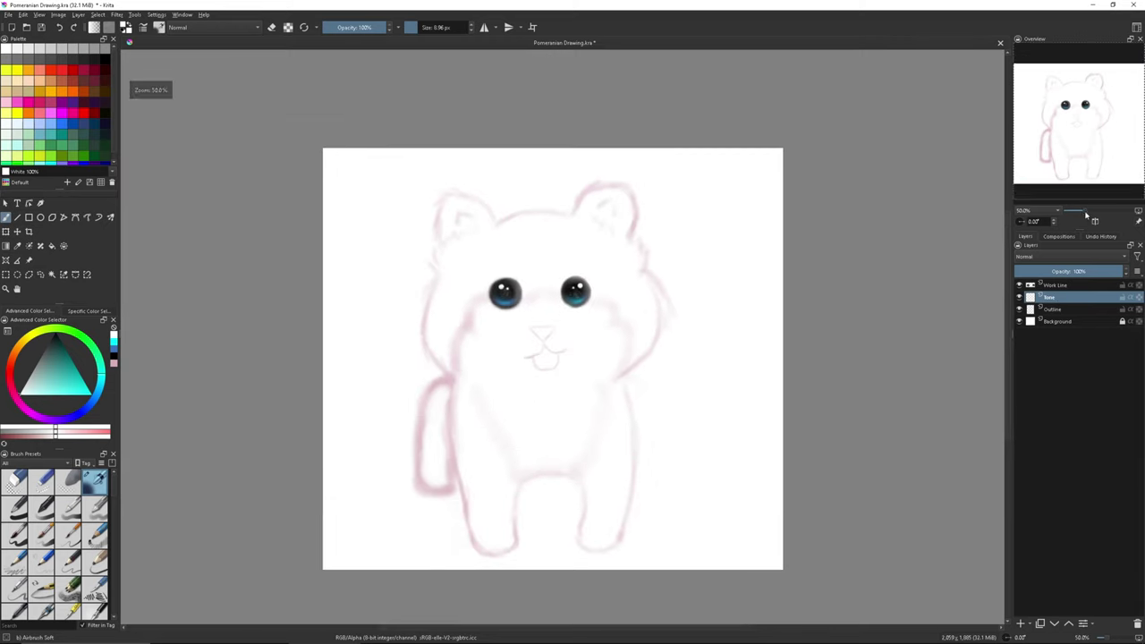
{"action": "left_click", "coordinate": [7, 80]}
{"action": "left_click_drag", "start_coordinate": [420, 27], "coordinate": [452, 27]}
{"action": "left_click", "coordinate": [750, 190]}
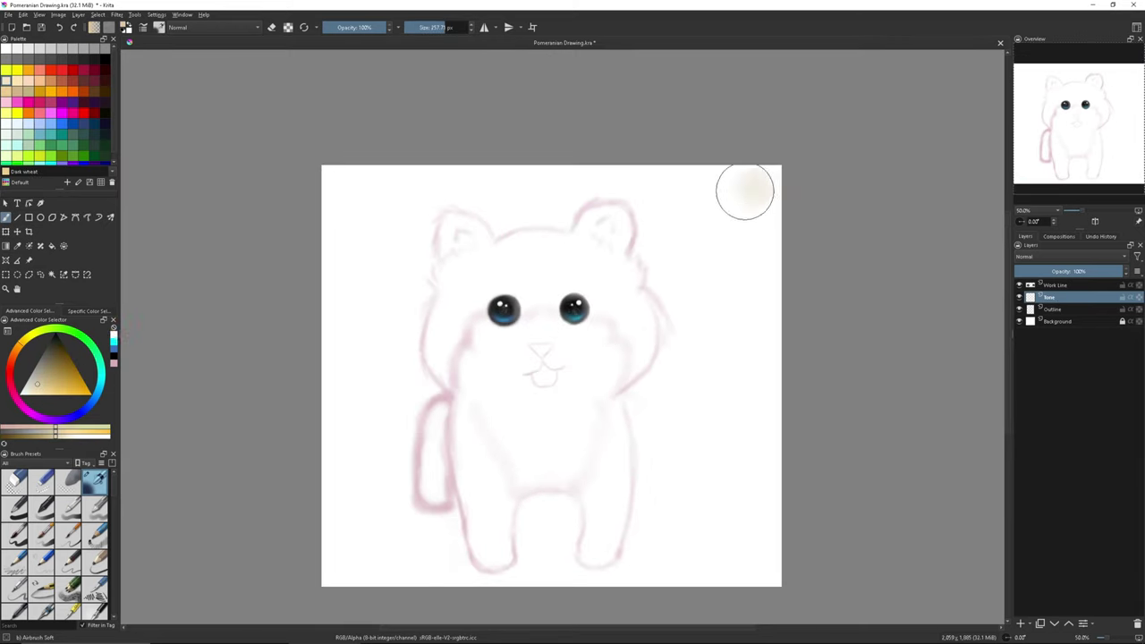
{"action": "left_click_drag", "start_coordinate": [625, 244], "coordinate": [614, 219]}
{"action": "key", "text": "bracketleft"}
{"action": "mouse_move", "coordinate": [460, 235]}
{"action": "left_mouse_down"}
{"action": "mouse_move", "coordinate": [437, 470]}
{"action": "mouse_move", "coordinate": [492, 544]}
{"action": "mouse_move", "coordinate": [636, 493]}
{"action": "mouse_move", "coordinate": [616, 424]}
{"action": "mouse_move", "coordinate": [573, 399]}
{"action": "mouse_move", "coordinate": [472, 272]}
{"action": "mouse_move", "coordinate": [542, 241]}
{"action": "mouse_move", "coordinate": [614, 332]}
{"action": "mouse_move", "coordinate": [583, 370]}
{"action": "left_mouse_up"}
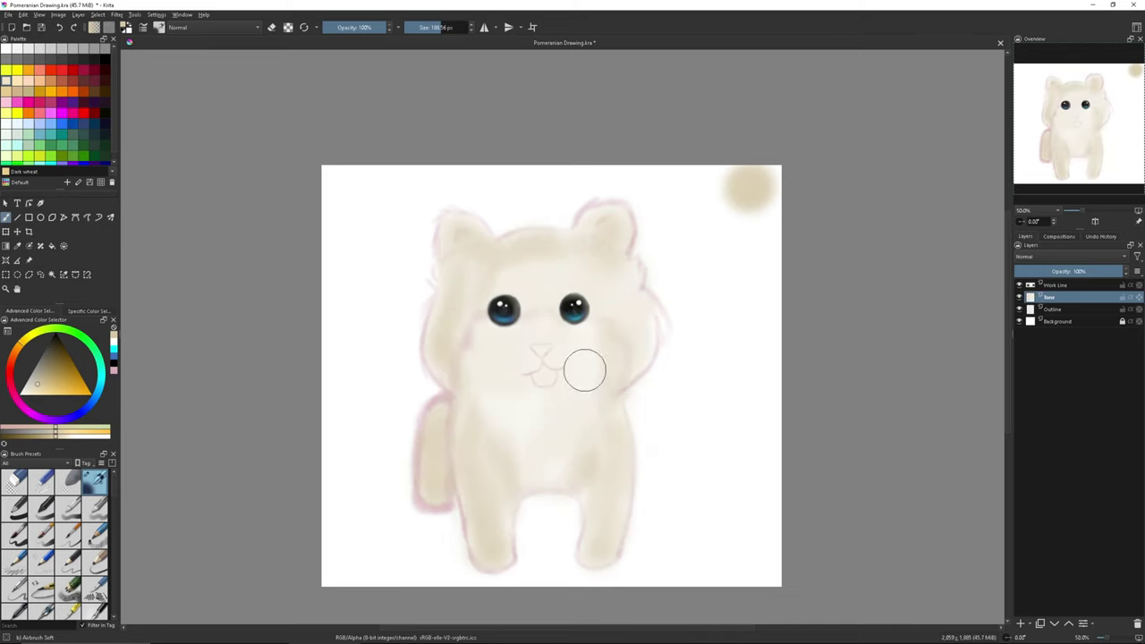
{"action": "scroll", "coordinate": [55, 545], "scroll_direction": "down", "scroll_amount": 5}
{"action": "left_click", "coordinate": [42, 589]}
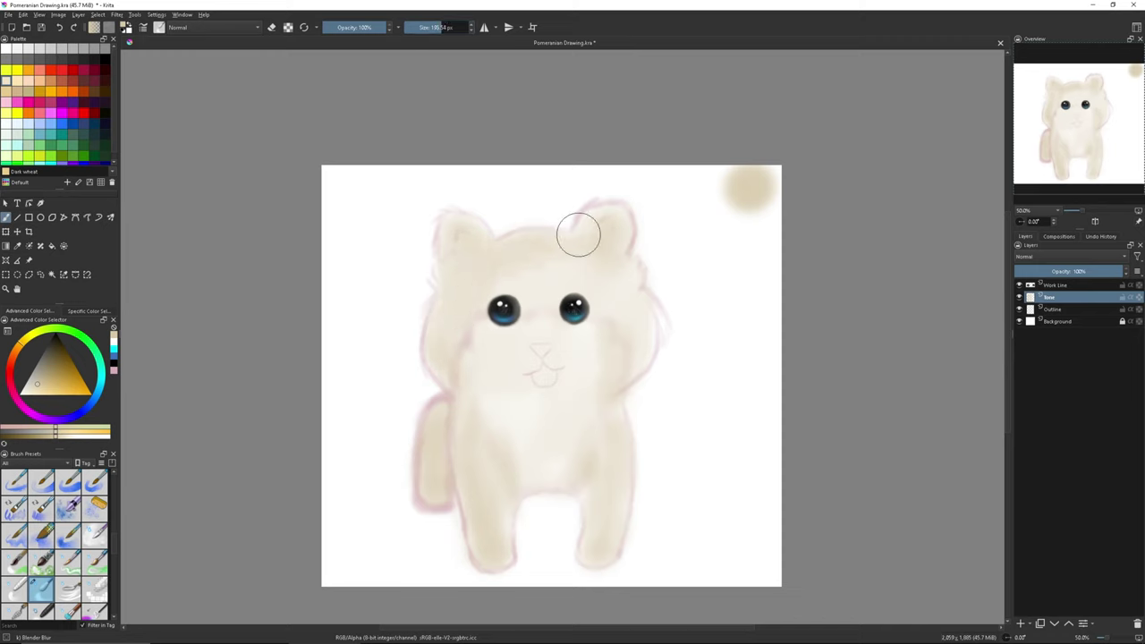
{"action": "mouse_move", "coordinate": [466, 457]}
{"action": "left_mouse_down"}
{"action": "mouse_move", "coordinate": [578, 399]}
{"action": "mouse_move", "coordinate": [493, 399]}
{"action": "mouse_move", "coordinate": [475, 411]}
{"action": "left_mouse_up"}
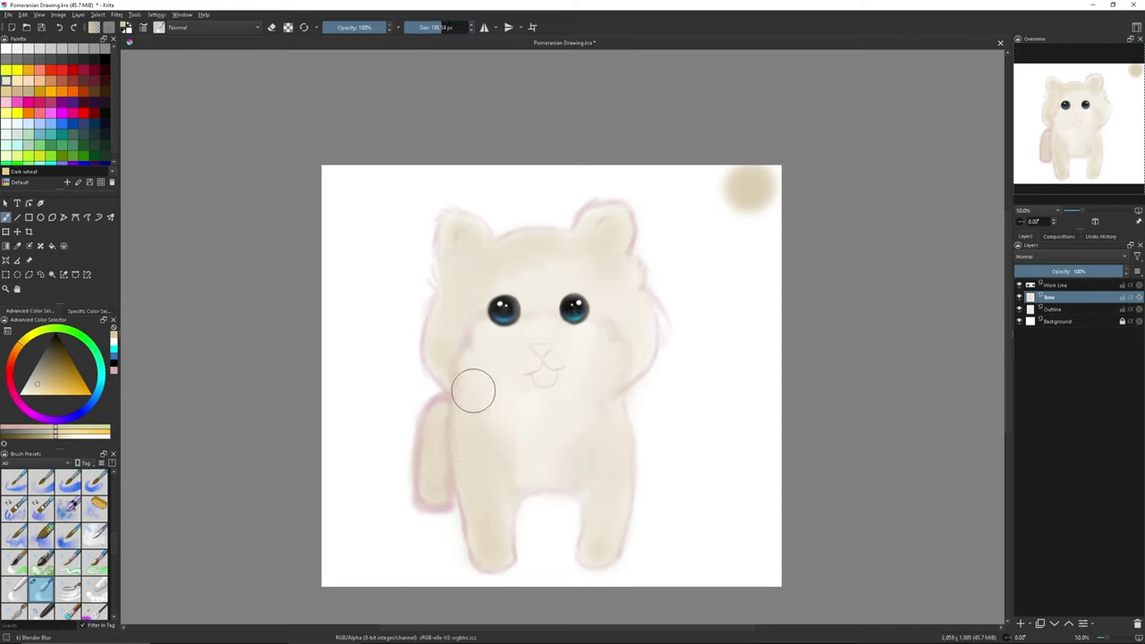
Airbrush golden tan along the ear, head top, both cheeks and under the left eye
{"action": "left_click", "coordinate": [113, 329]}
{"action": "key", "text": "slash"}
{"action": "left_click", "coordinate": [759, 244]}
{"action": "mouse_move", "coordinate": [578, 221]}
{"action": "left_mouse_down"}
{"action": "mouse_move", "coordinate": [633, 261]}
{"action": "mouse_move", "coordinate": [654, 330]}
{"action": "mouse_move", "coordinate": [626, 398]}
{"action": "mouse_move", "coordinate": [631, 476]}
{"action": "mouse_move", "coordinate": [582, 545]}
{"action": "mouse_move", "coordinate": [501, 504]}
{"action": "mouse_move", "coordinate": [503, 561]}
{"action": "mouse_move", "coordinate": [455, 402]}
{"action": "mouse_move", "coordinate": [417, 404]}
{"action": "mouse_move", "coordinate": [409, 483]}
{"action": "mouse_move", "coordinate": [449, 493]}
{"action": "mouse_move", "coordinate": [409, 434]}
{"action": "mouse_move", "coordinate": [427, 317]}
{"action": "mouse_move", "coordinate": [468, 256]}
{"action": "left_mouse_up"}
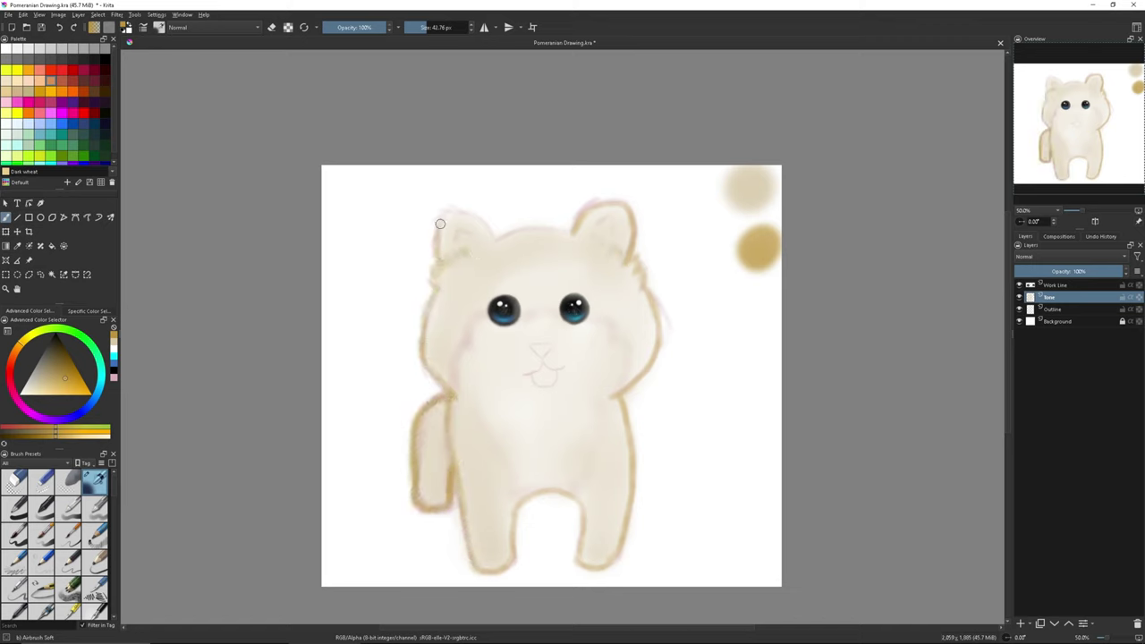
{"action": "left_click_drag", "start_coordinate": [563, 230], "coordinate": [579, 238]}
{"action": "left_click_drag", "start_coordinate": [625, 395], "coordinate": [608, 340]}
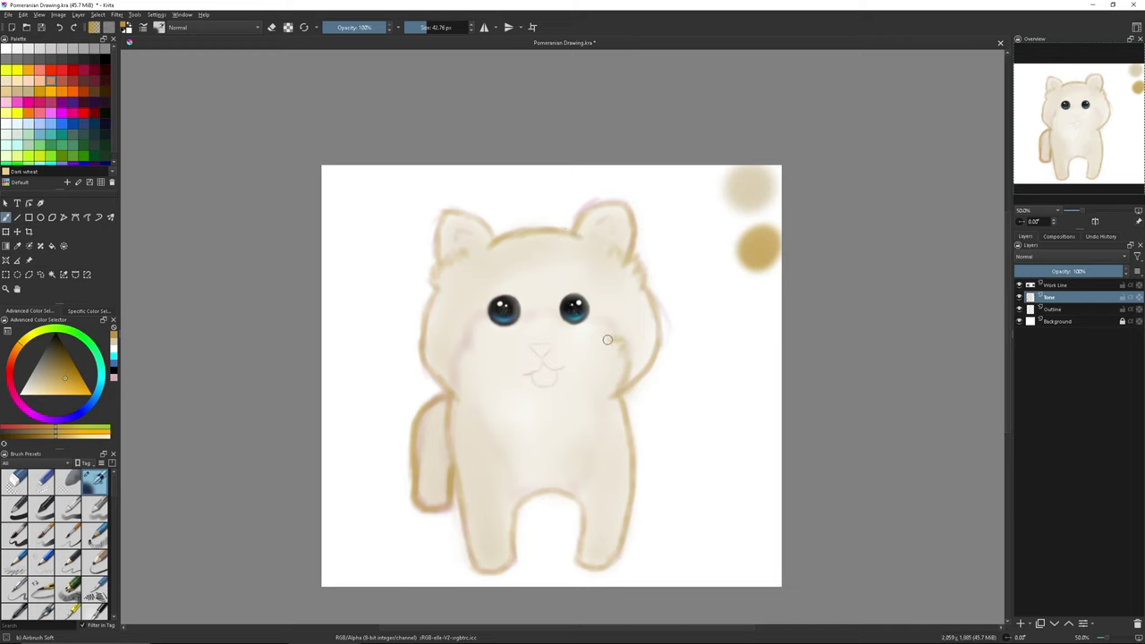
{"action": "left_click_drag", "start_coordinate": [556, 312], "coordinate": [457, 357]}
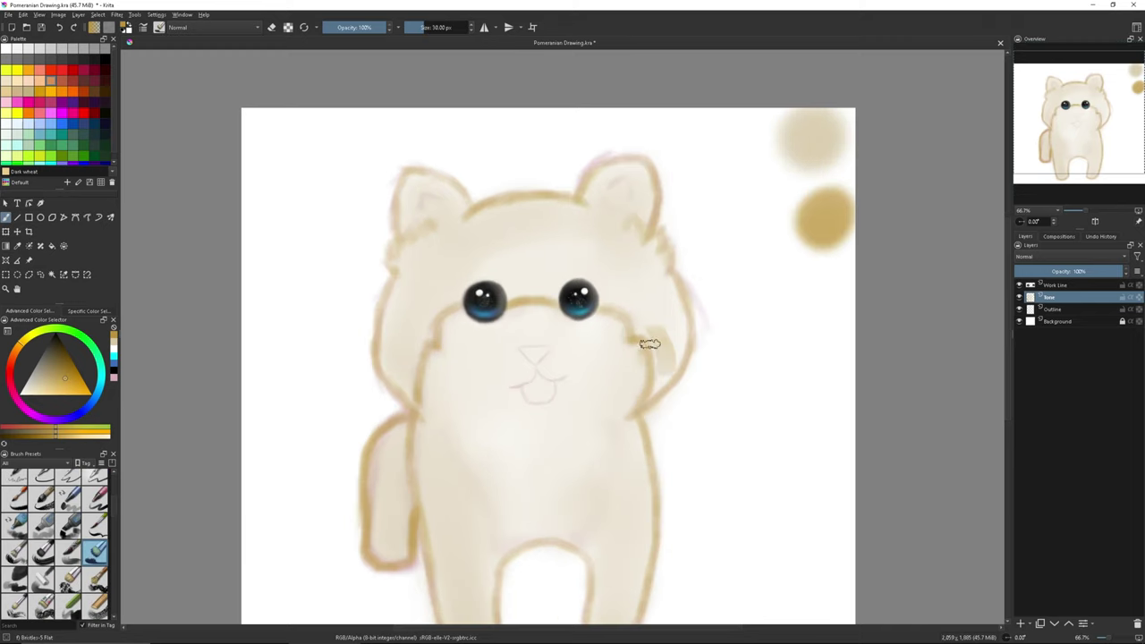
{"action": "mouse_move", "coordinate": [639, 335]}
{"action": "left_mouse_down"}
{"action": "mouse_move", "coordinate": [672, 325]}
{"action": "mouse_move", "coordinate": [649, 350]}
{"action": "mouse_move", "coordinate": [630, 276]}
{"action": "mouse_move", "coordinate": [585, 258]}
{"action": "mouse_move", "coordinate": [490, 269]}
{"action": "mouse_move", "coordinate": [404, 319]}
{"action": "mouse_move", "coordinate": [411, 243]}
{"action": "mouse_move", "coordinate": [521, 238]}
{"action": "mouse_move", "coordinate": [493, 263]}
{"action": "left_mouse_up"}
{"action": "key", "text": "slash"}
Blend the head fur, then airbrush tan onto both ears, the forehead, cheek edge and eyebrows
{"action": "mouse_move", "coordinate": [659, 345]}
{"action": "left_mouse_down"}
{"action": "mouse_move", "coordinate": [647, 289]}
{"action": "mouse_move", "coordinate": [609, 260]}
{"action": "mouse_move", "coordinate": [402, 376]}
{"action": "mouse_move", "coordinate": [672, 292]}
{"action": "left_mouse_up"}
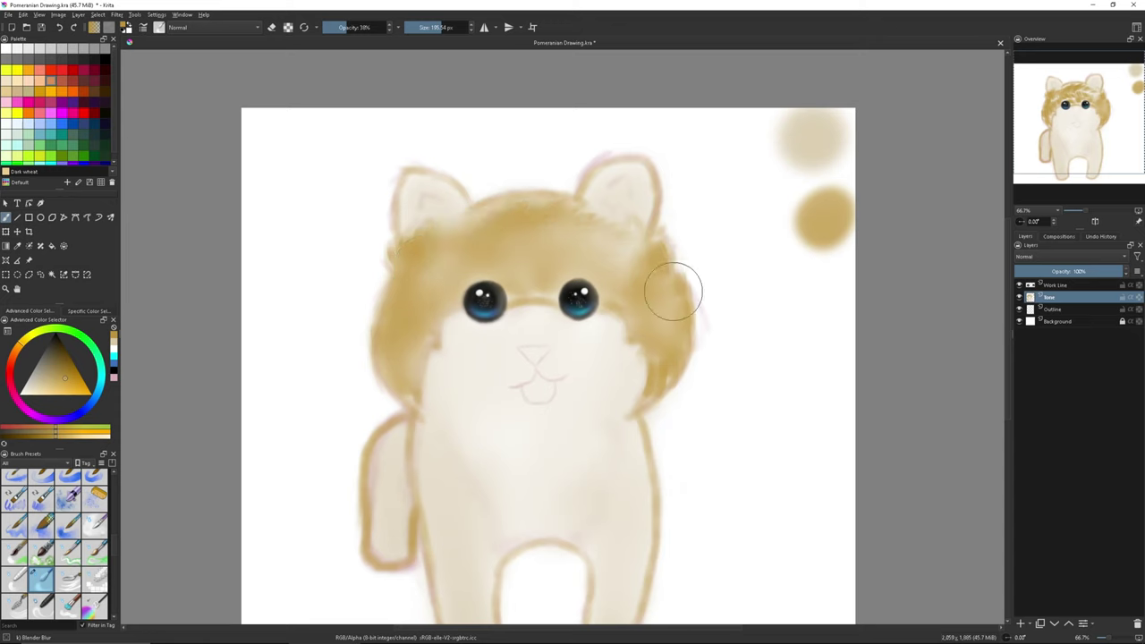
{"action": "left_click", "coordinate": [94, 484]}
{"action": "mouse_move", "coordinate": [646, 170]}
{"action": "left_mouse_down"}
{"action": "mouse_move", "coordinate": [639, 218]}
{"action": "mouse_move", "coordinate": [624, 174]}
{"action": "mouse_move", "coordinate": [583, 179]}
{"action": "left_mouse_up"}
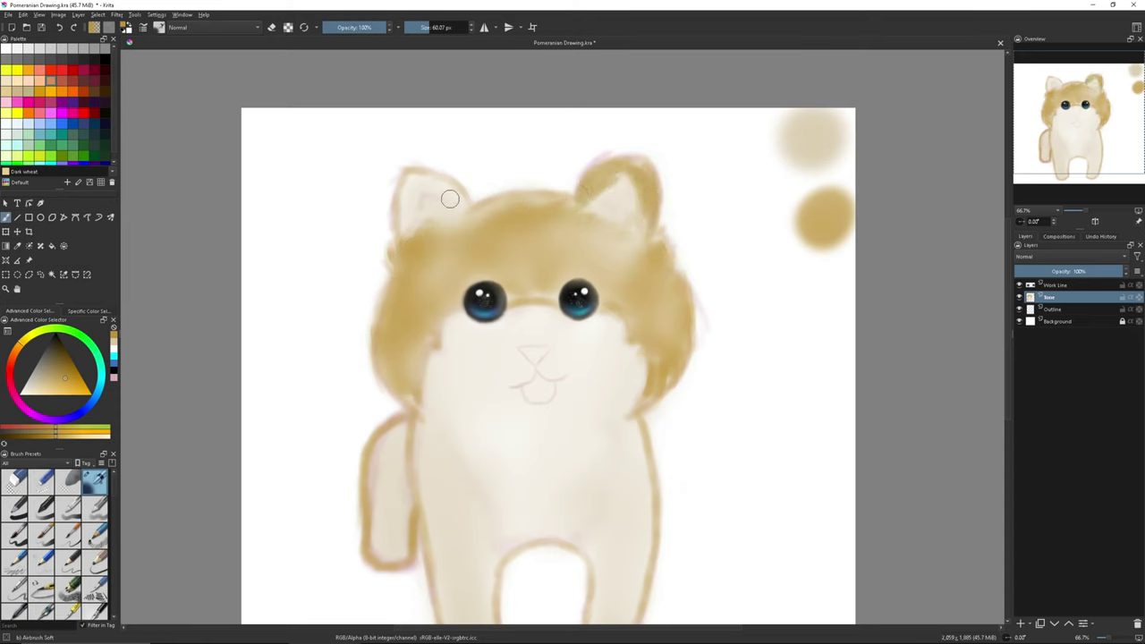
{"action": "left_click_drag", "start_coordinate": [450, 199], "coordinate": [403, 219]}
{"action": "left_click_drag", "start_coordinate": [582, 189], "coordinate": [468, 215]}
{"action": "left_click_drag", "start_coordinate": [376, 315], "coordinate": [371, 367]}
{"action": "left_click_drag", "start_coordinate": [564, 267], "coordinate": [613, 264]}
{"action": "left_click_drag", "start_coordinate": [510, 269], "coordinate": [458, 272]}
{"action": "left_click_drag", "start_coordinate": [617, 264], "coordinate": [571, 267]}
Cover the chest and body in lighter tan with the large smooth bristle brush
{"action": "left_click", "coordinate": [41, 387]}
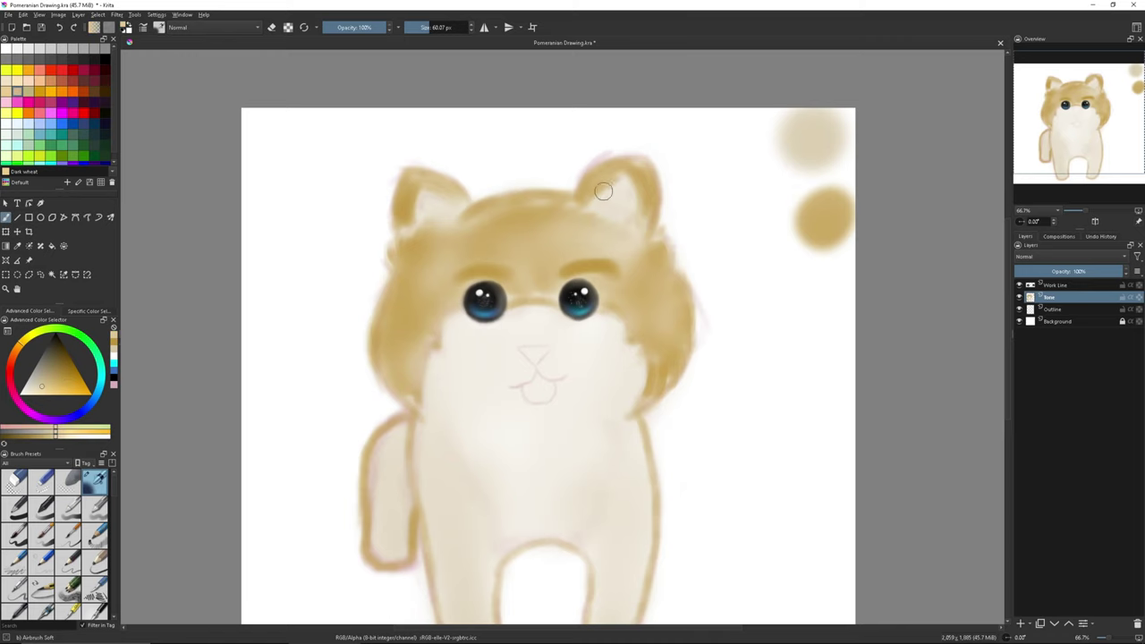
{"action": "left_click", "coordinate": [41, 560]}
{"action": "scroll", "coordinate": [617, 430], "scroll_direction": "down", "scroll_amount": 1}
{"action": "mouse_move", "coordinate": [626, 425]}
{"action": "left_mouse_down"}
{"action": "mouse_move", "coordinate": [652, 440]}
{"action": "mouse_move", "coordinate": [605, 435]}
{"action": "mouse_move", "coordinate": [473, 379]}
{"action": "mouse_move", "coordinate": [562, 398]}
{"action": "mouse_move", "coordinate": [499, 460]}
{"action": "mouse_move", "coordinate": [486, 371]}
{"action": "left_mouse_up"}
{"action": "left_click", "coordinate": [501, 393], "text": "ctrl"}
{"action": "mouse_move", "coordinate": [533, 449]}
{"action": "left_mouse_down"}
{"action": "mouse_move", "coordinate": [639, 374]}
{"action": "mouse_move", "coordinate": [608, 531]}
{"action": "mouse_move", "coordinate": [435, 474]}
{"action": "mouse_move", "coordinate": [402, 389]}
{"action": "mouse_move", "coordinate": [389, 457]}
{"action": "mouse_move", "coordinate": [460, 524]}
{"action": "mouse_move", "coordinate": [445, 370]}
{"action": "mouse_move", "coordinate": [629, 277]}
{"action": "mouse_move", "coordinate": [587, 296]}
{"action": "left_mouse_up"}
Switch to the Work Line layer with a black soft airbrush
{"action": "left_click", "coordinate": [1054, 287]}
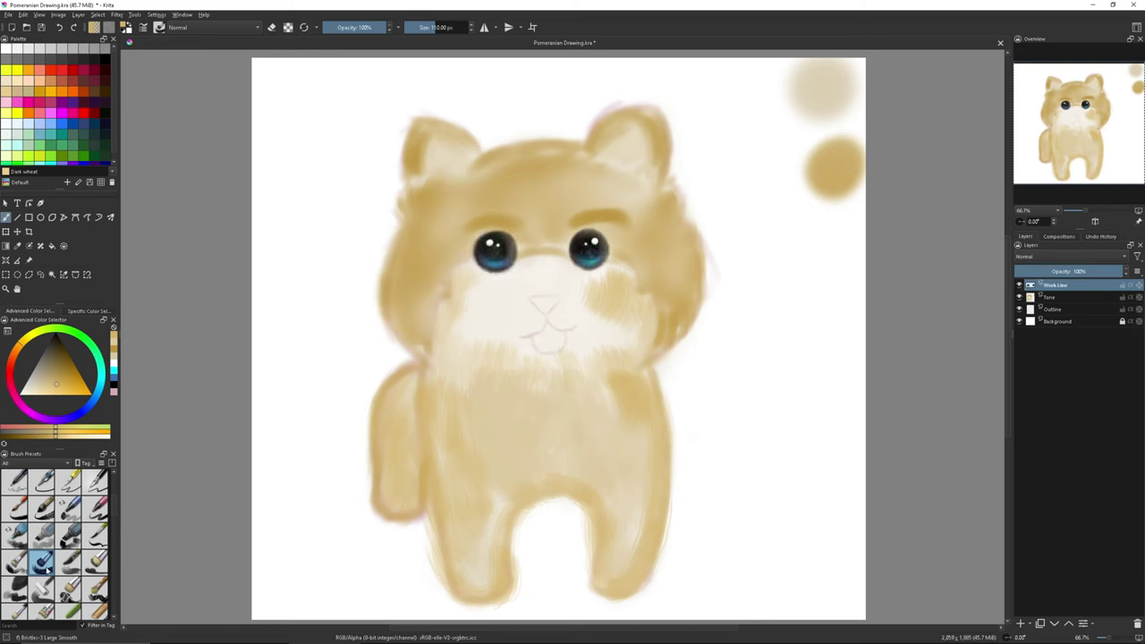
{"action": "scroll", "coordinate": [58, 508], "scroll_direction": "down", "scroll_amount": 1}
{"action": "left_click", "coordinate": [96, 481]}
{"action": "left_click", "coordinate": [105, 59]}
Paint a black triangular nose and curved mouth lines beneath it
{"action": "scroll", "coordinate": [562, 335], "scroll_direction": "up", "scroll_amount": 2}
{"action": "mouse_move", "coordinate": [550, 252]}
{"action": "left_mouse_down"}
{"action": "mouse_move", "coordinate": [523, 276]}
{"action": "mouse_move", "coordinate": [527, 260]}
{"action": "left_mouse_up"}
{"action": "left_click_drag", "start_coordinate": [439, 27], "coordinate": [404, 27]}
{"action": "mouse_move", "coordinate": [502, 249]}
{"action": "left_mouse_down"}
{"action": "mouse_move", "coordinate": [551, 251]}
{"action": "mouse_move", "coordinate": [528, 250]}
{"action": "left_mouse_up"}
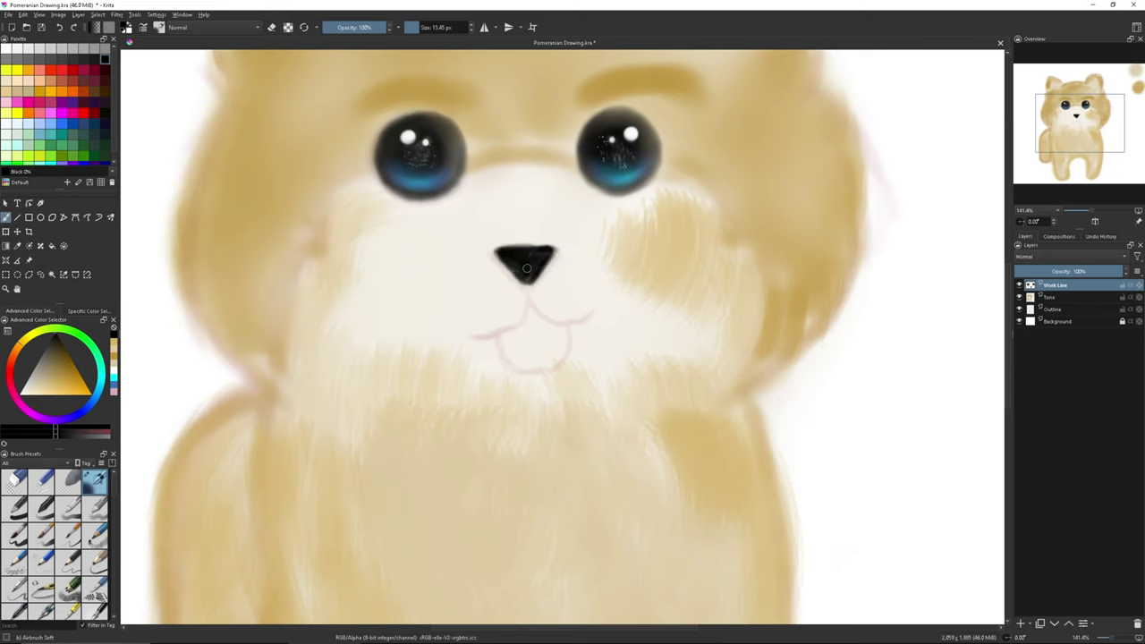
{"action": "mouse_move", "coordinate": [527, 299]}
{"action": "left_mouse_down"}
{"action": "mouse_move", "coordinate": [491, 328]}
{"action": "mouse_move", "coordinate": [577, 321]}
{"action": "left_mouse_up"}
{"action": "left_click", "coordinate": [415, 28]}
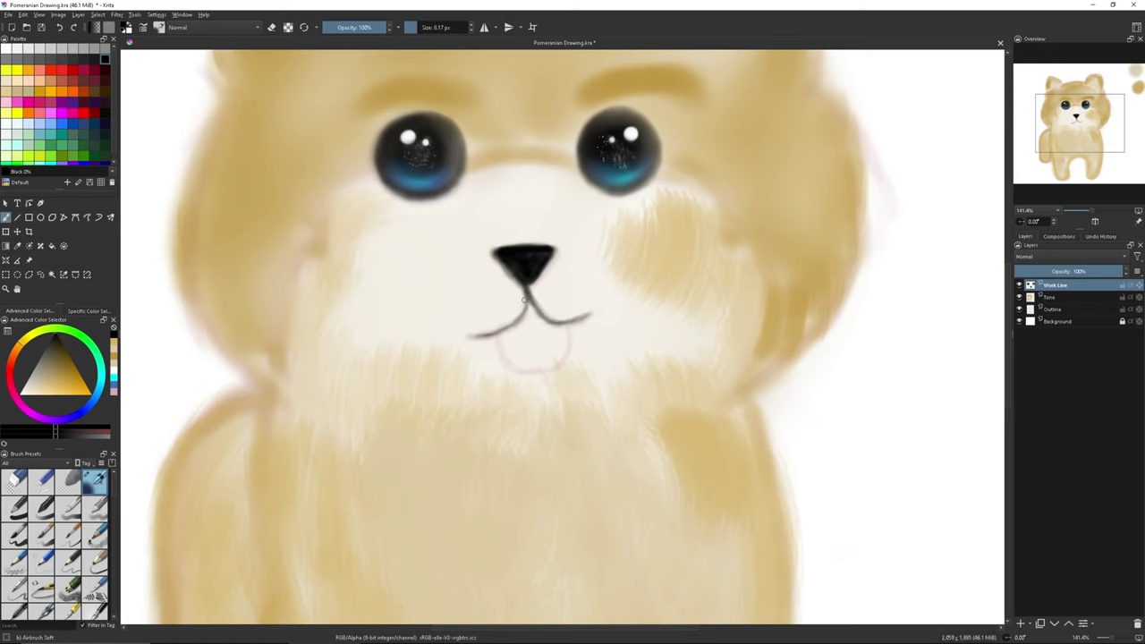
Add a white highlight on the nose
{"action": "key", "text": "x"}
{"action": "scroll", "coordinate": [526, 264], "scroll_direction": "up", "scroll_amount": 3}
{"action": "mouse_move", "coordinate": [514, 356]}
{"action": "left_mouse_down"}
{"action": "mouse_move", "coordinate": [460, 357]}
{"action": "mouse_move", "coordinate": [519, 356]}
{"action": "mouse_move", "coordinate": [505, 354]}
{"action": "left_mouse_up"}
{"action": "key", "text": "slash"}
Paint a soft pink tongue below the mouth with a darker crease down its middle
{"action": "left_click", "coordinate": [94, 482]}
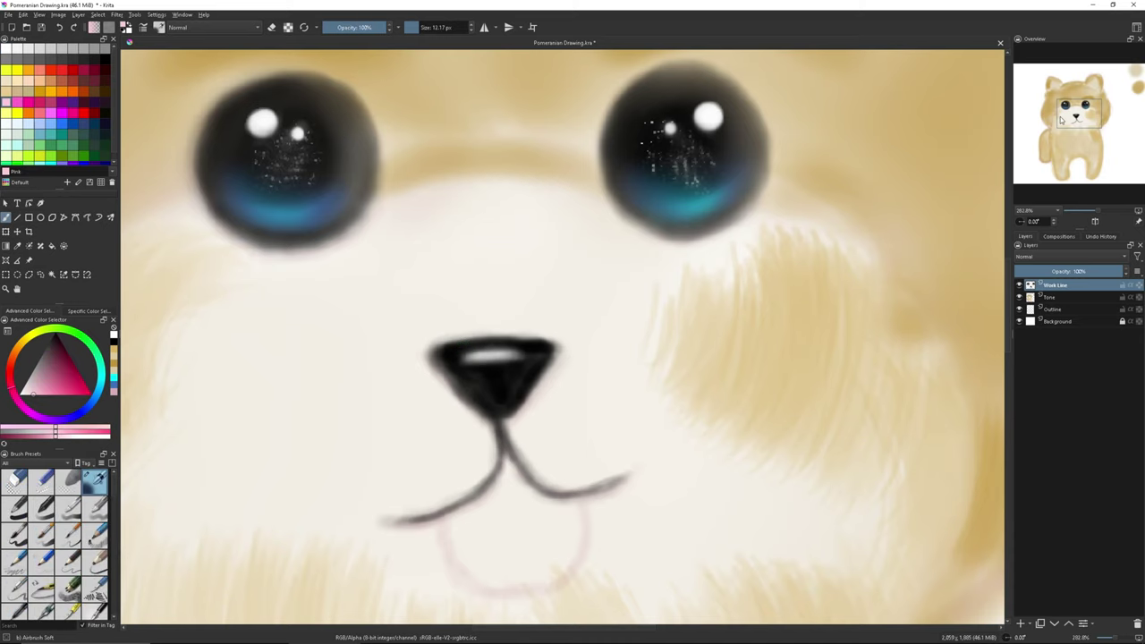
{"action": "mouse_move", "coordinate": [573, 498]}
{"action": "left_mouse_down"}
{"action": "mouse_move", "coordinate": [555, 438]}
{"action": "mouse_move", "coordinate": [439, 498]}
{"action": "mouse_move", "coordinate": [485, 409]}
{"action": "mouse_move", "coordinate": [523, 438]}
{"action": "left_mouse_up"}
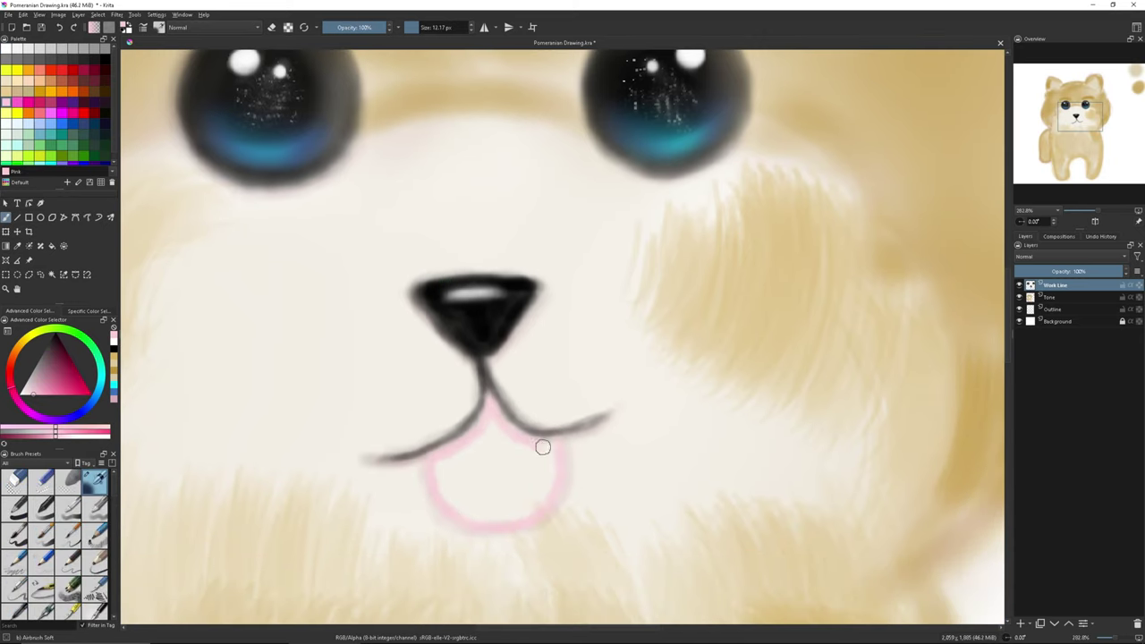
{"action": "key", "text": "bracketleft"}
{"action": "mouse_move", "coordinate": [511, 456]}
{"action": "left_mouse_down"}
{"action": "mouse_move", "coordinate": [474, 458]}
{"action": "mouse_move", "coordinate": [493, 507]}
{"action": "mouse_move", "coordinate": [507, 487]}
{"action": "left_mouse_up"}
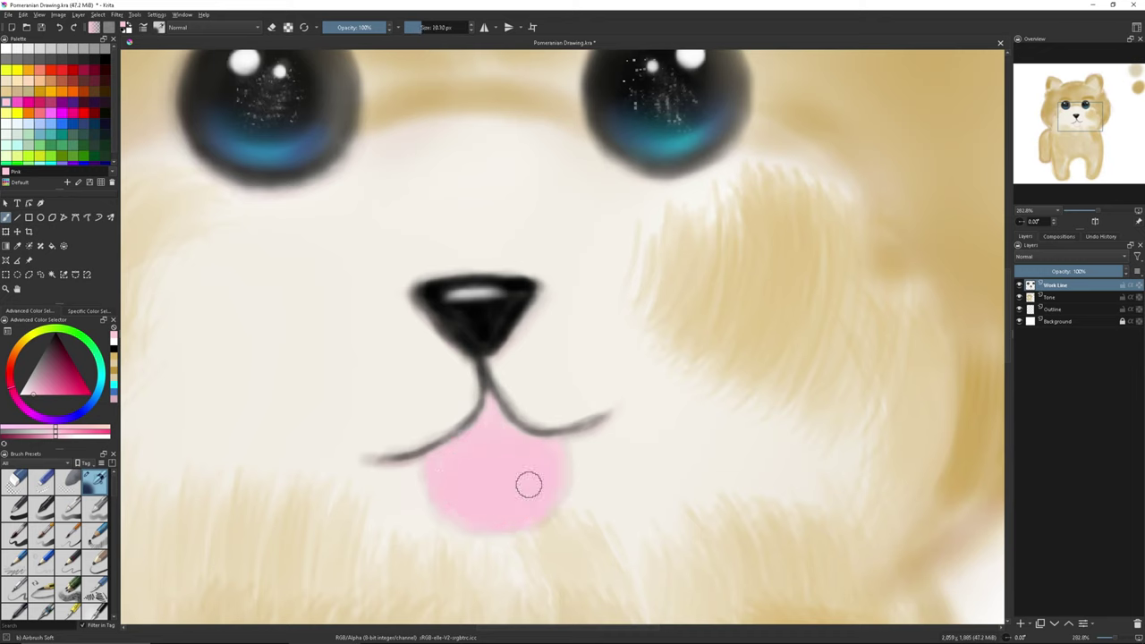
{"action": "left_click", "coordinate": [454, 434], "text": "ctrl"}
{"action": "left_click_drag", "start_coordinate": [557, 442], "coordinate": [543, 511]}
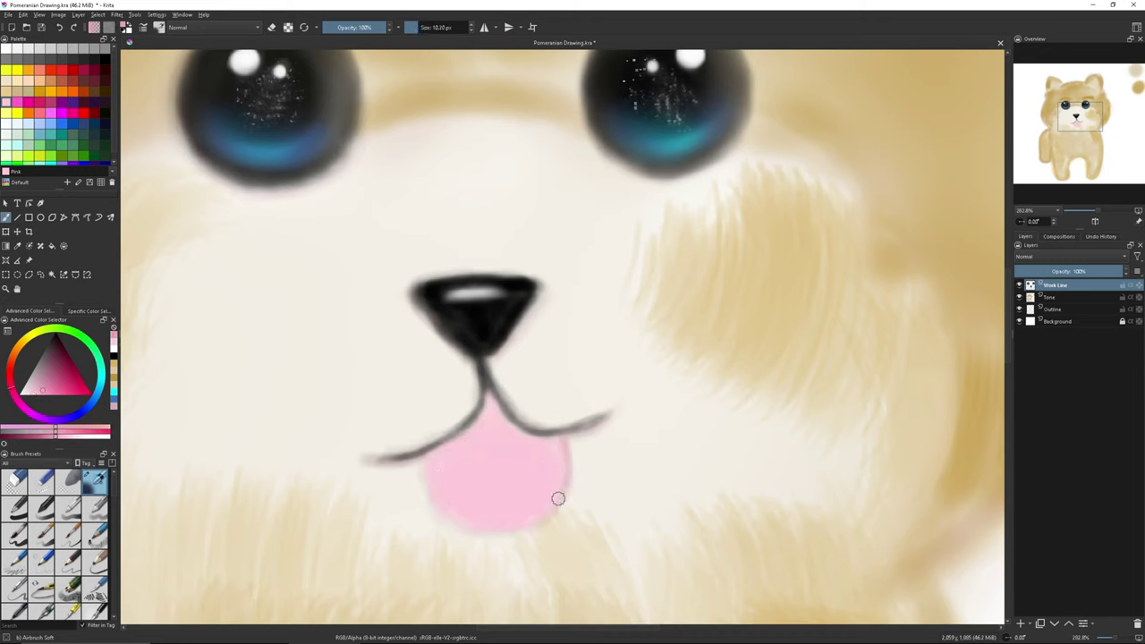
{"action": "left_click_drag", "start_coordinate": [459, 523], "coordinate": [425, 462]}
{"action": "left_click_drag", "start_coordinate": [493, 454], "coordinate": [497, 526]}
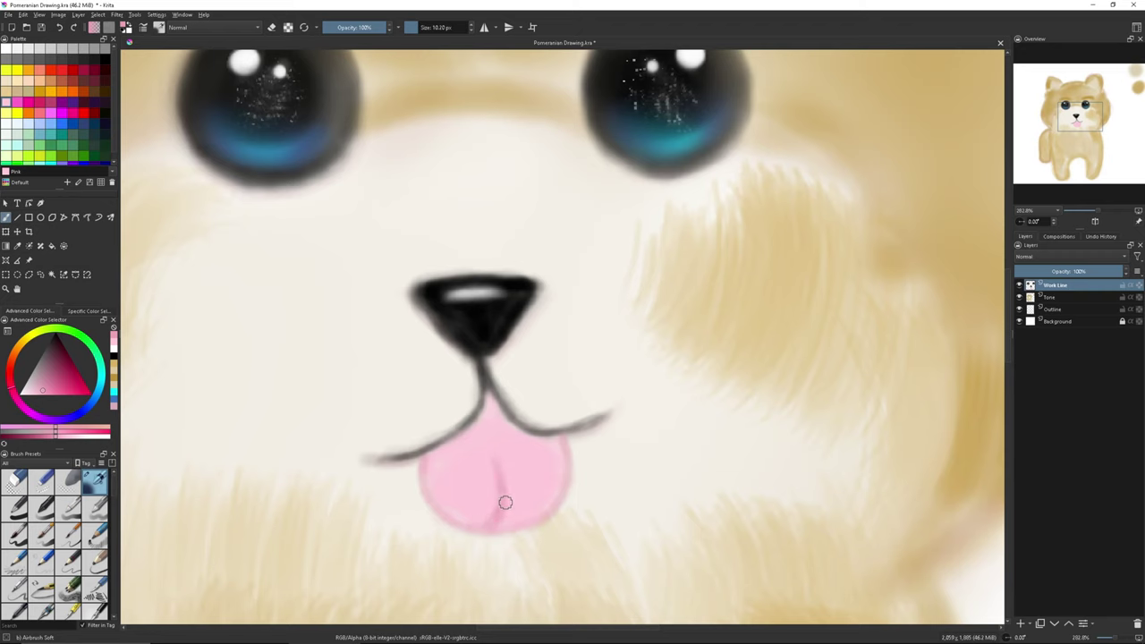
{"action": "left_click_drag", "start_coordinate": [484, 398], "coordinate": [487, 408]}
Redraw both mouth lines in black with tapered tips and blend the tongue into them
{"action": "key", "text": "d"}
{"action": "key", "text": "bracketleft"}
{"action": "left_click_drag", "start_coordinate": [479, 377], "coordinate": [426, 447]}
{"action": "left_click_drag", "start_coordinate": [537, 433], "coordinate": [606, 414]}
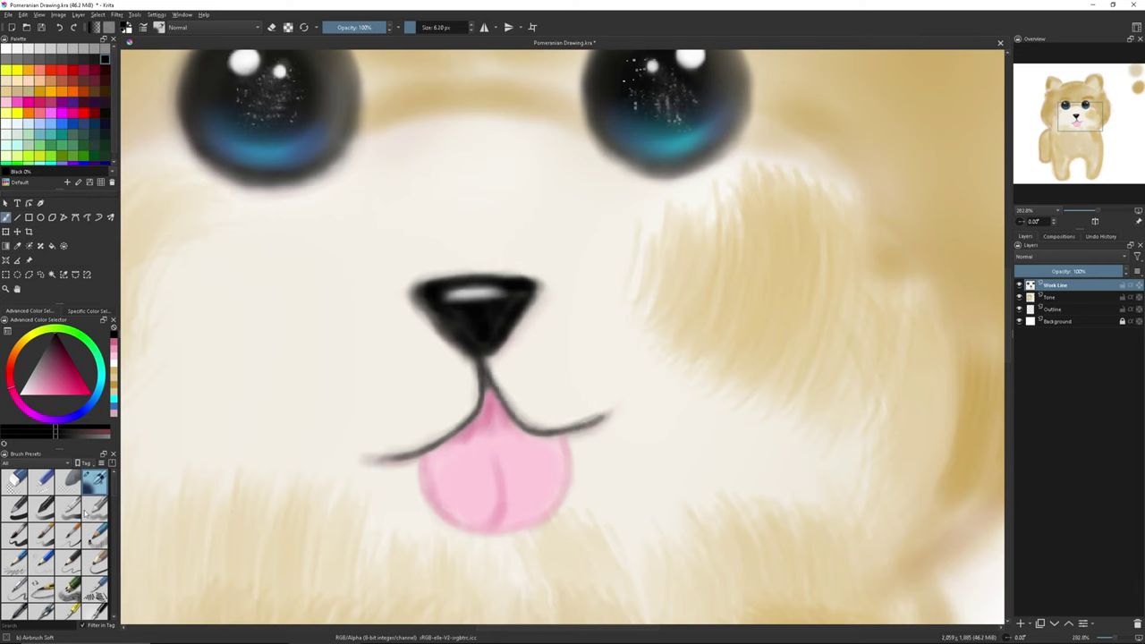
{"action": "scroll", "coordinate": [84, 509], "scroll_direction": "down", "scroll_amount": 3}
{"action": "left_click", "coordinate": [41, 591]}
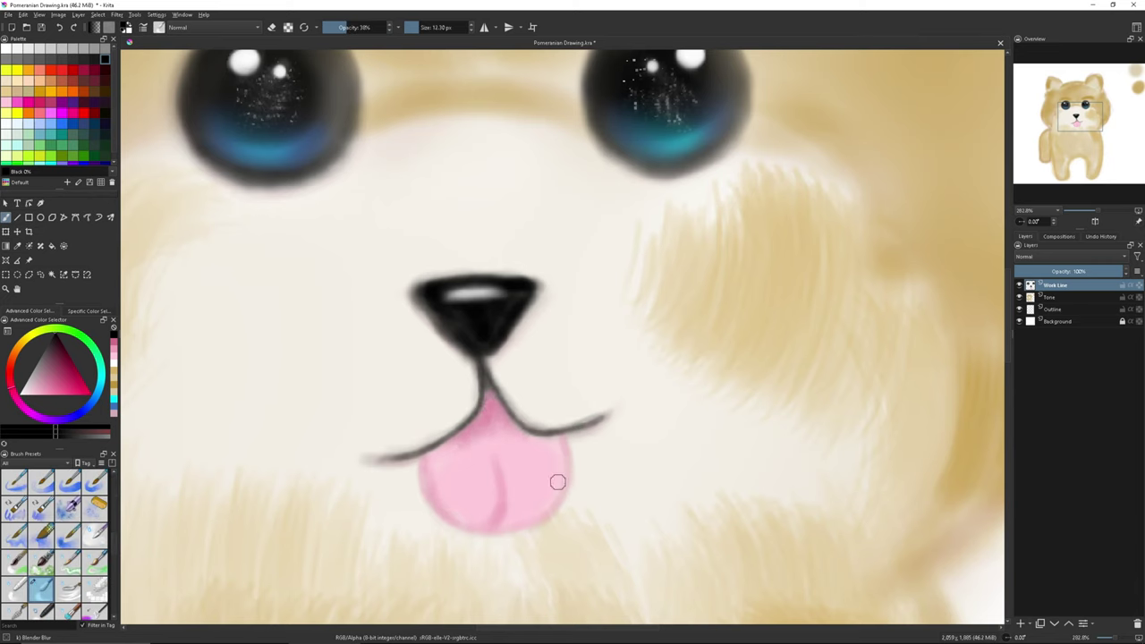
{"action": "left_click_drag", "start_coordinate": [475, 430], "coordinate": [460, 507]}
On the Base layer, airbrush tan fur strokes on the left cheek
{"action": "scroll", "coordinate": [53, 537], "scroll_direction": "up", "scroll_amount": 3}
{"action": "left_click", "coordinate": [94, 481]}
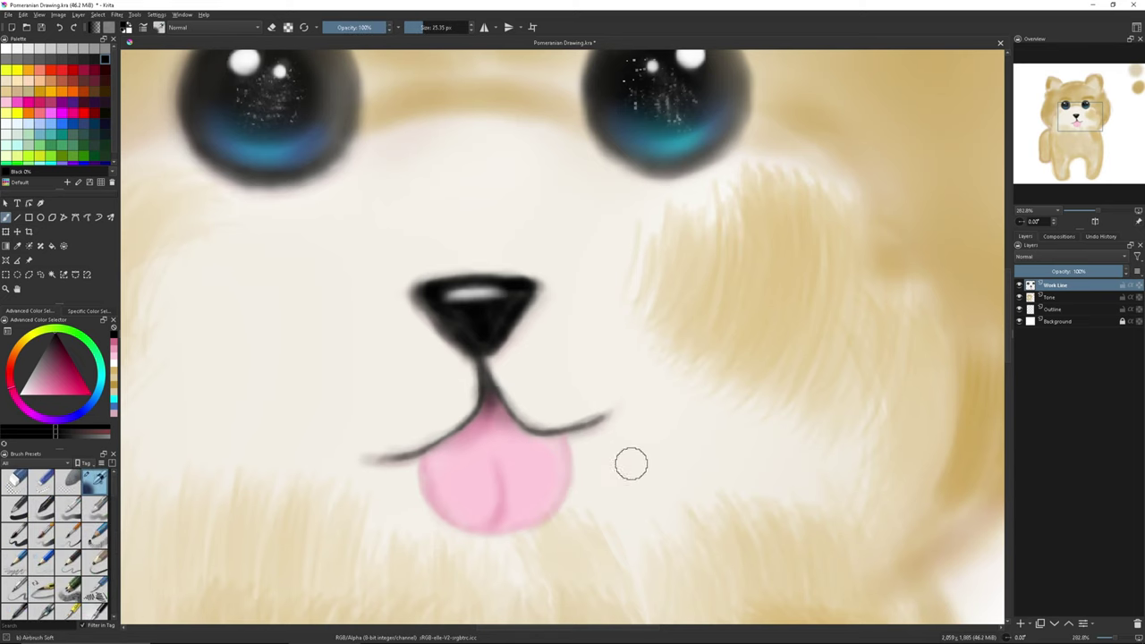
{"action": "left_click", "coordinate": [68, 561]}
{"action": "mouse_move", "coordinate": [228, 407]}
{"action": "left_mouse_down"}
{"action": "mouse_move", "coordinate": [309, 269]}
{"action": "mouse_move", "coordinate": [242, 337]}
{"action": "left_mouse_up"}
Glaze tan over the white muzzle, then darken the right cheek and left head with sampled darker tan
{"action": "key", "text": "1"}
{"action": "mouse_move", "coordinate": [631, 284]}
{"action": "left_mouse_down"}
{"action": "mouse_move", "coordinate": [417, 307]}
{"action": "mouse_move", "coordinate": [491, 366]}
{"action": "left_mouse_up"}
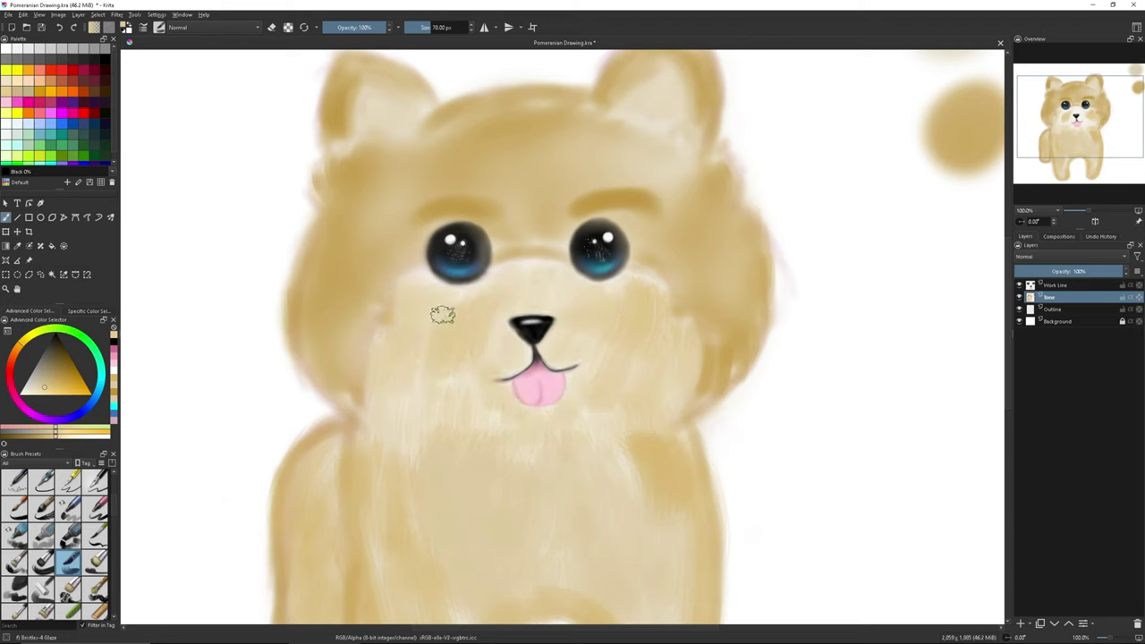
{"action": "left_click", "coordinate": [720, 327], "text": "ctrl"}
{"action": "mouse_move", "coordinate": [720, 326]}
{"action": "left_mouse_down"}
{"action": "mouse_move", "coordinate": [730, 367]}
{"action": "mouse_move", "coordinate": [734, 260]}
{"action": "mouse_move", "coordinate": [694, 179]}
{"action": "left_mouse_up"}
{"action": "mouse_move", "coordinate": [359, 311]}
{"action": "left_mouse_down"}
{"action": "mouse_move", "coordinate": [327, 171]}
{"action": "mouse_move", "coordinate": [327, 350]}
{"action": "mouse_move", "coordinate": [366, 224]}
{"action": "left_mouse_up"}
Shade the body edge, legs, chest and belly with darker tan strokes
{"action": "key", "text": "minus"}
{"action": "key", "text": "minus"}
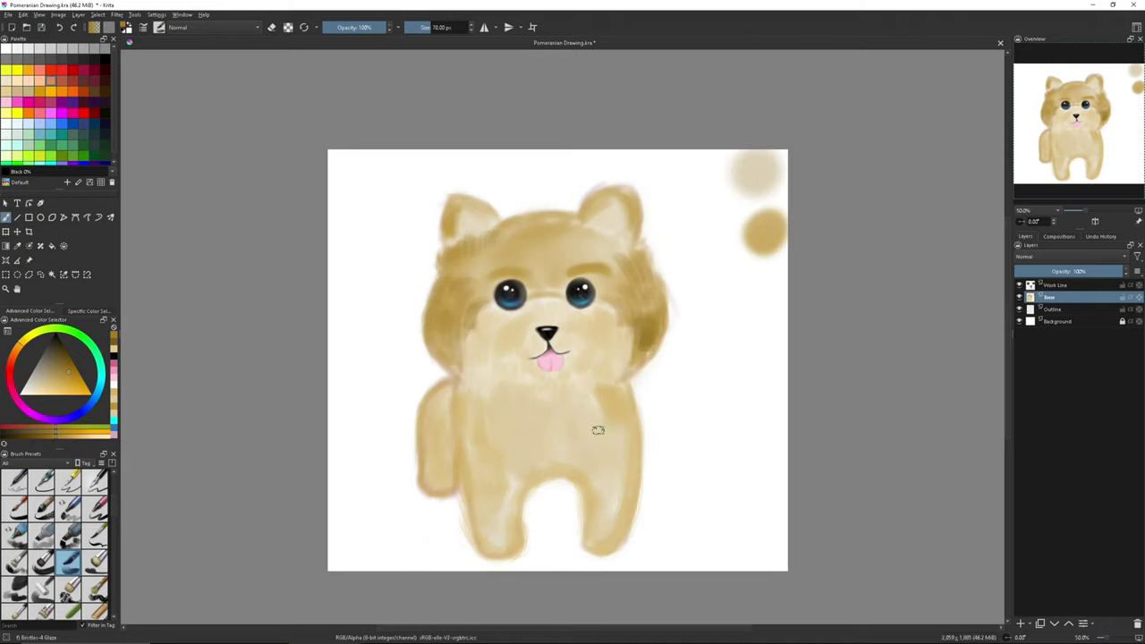
{"action": "mouse_move", "coordinate": [626, 385]}
{"action": "left_mouse_down"}
{"action": "mouse_move", "coordinate": [593, 544]}
{"action": "mouse_move", "coordinate": [476, 539]}
{"action": "left_mouse_up"}
{"action": "mouse_move", "coordinate": [483, 385]}
{"action": "left_mouse_down"}
{"action": "mouse_move", "coordinate": [582, 401]}
{"action": "mouse_move", "coordinate": [534, 402]}
{"action": "mouse_move", "coordinate": [558, 412]}
{"action": "mouse_move", "coordinate": [563, 394]}
{"action": "left_mouse_up"}
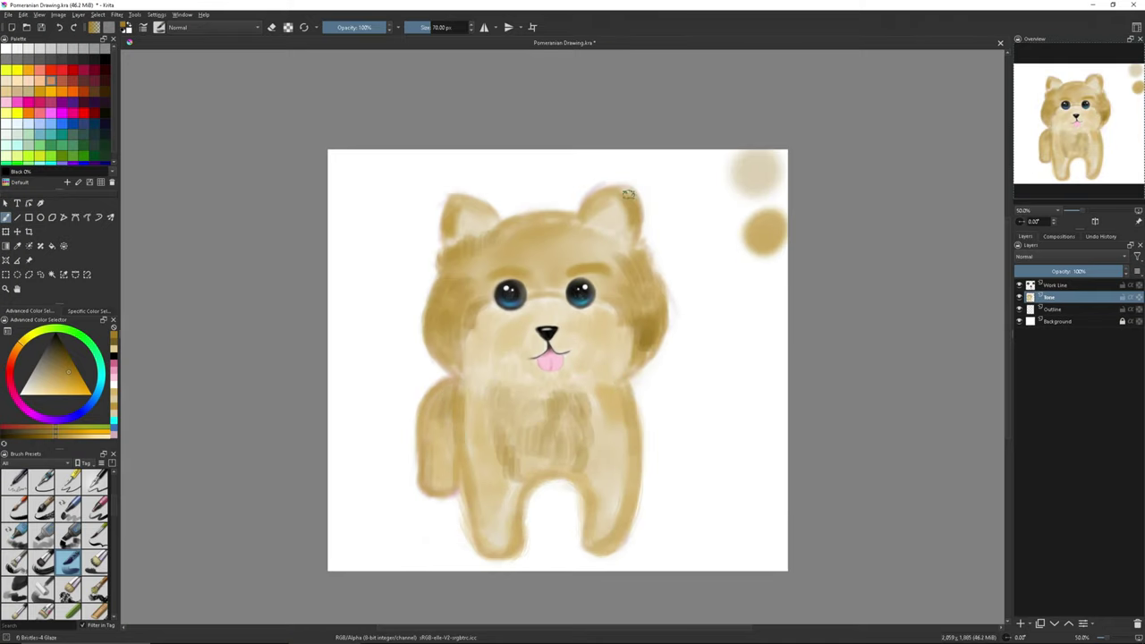
{"action": "left_click", "coordinate": [28, 388]}
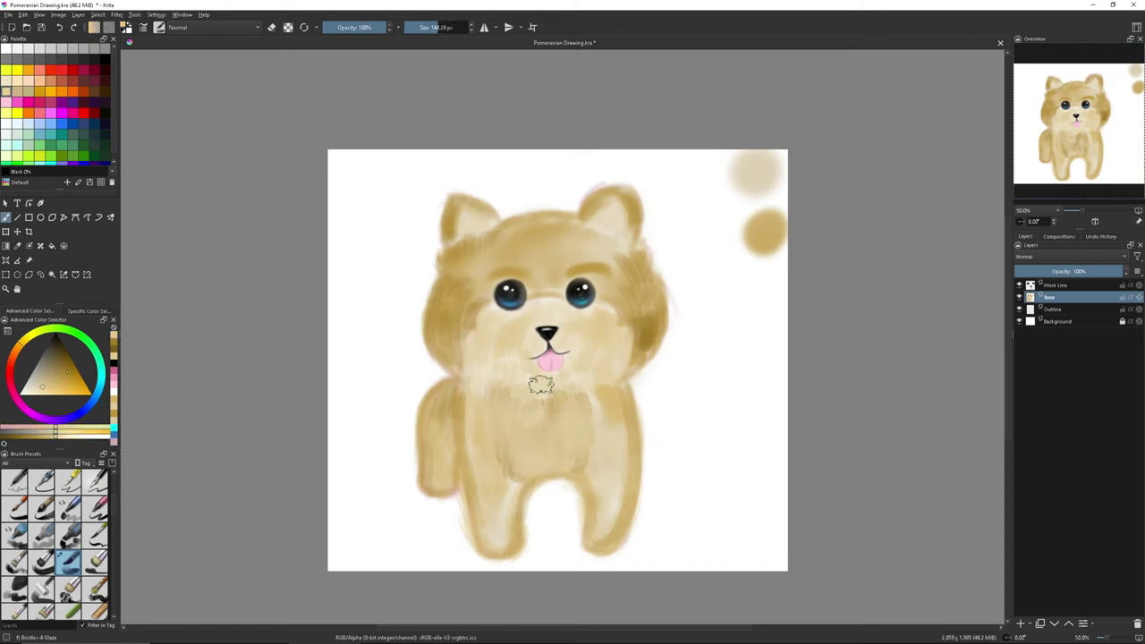
With Airbrush Soft, add a darker band across the chest and shade the left arm and inner legs
{"action": "key", "text": "/"}
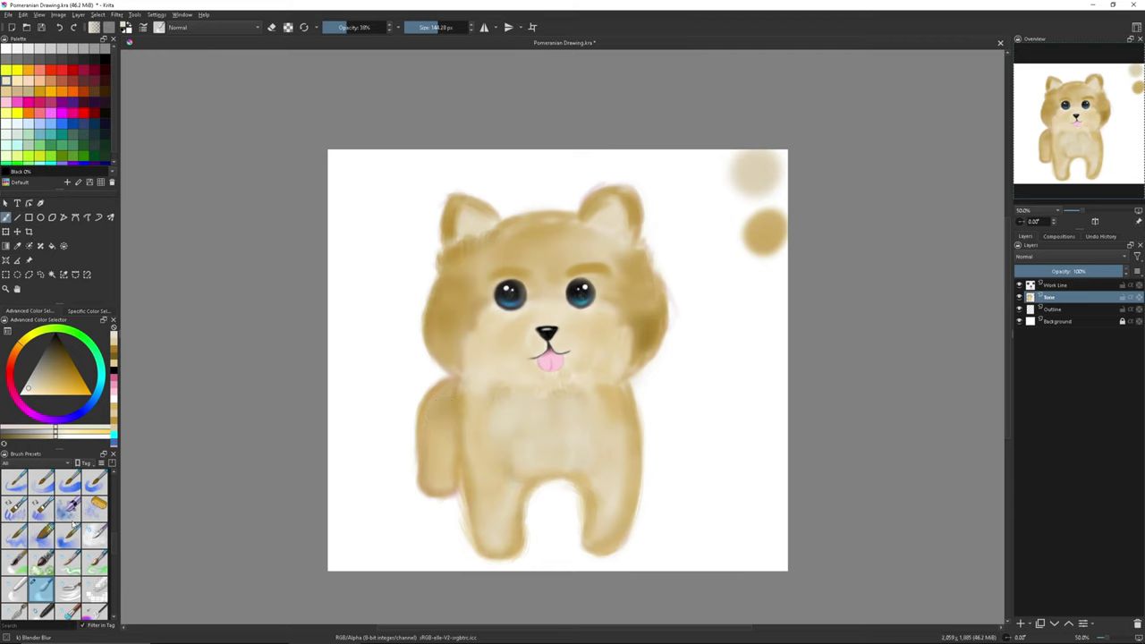
{"action": "scroll", "coordinate": [34, 515], "scroll_direction": "up", "scroll_amount": 10}
{"action": "left_click", "coordinate": [95, 480]}
{"action": "mouse_move", "coordinate": [618, 381]}
{"action": "left_mouse_down"}
{"action": "mouse_move", "coordinate": [498, 392]}
{"action": "mouse_move", "coordinate": [538, 397]}
{"action": "left_mouse_up"}
{"action": "left_click_drag", "start_coordinate": [455, 411], "coordinate": [447, 492]}
{"action": "mouse_move", "coordinate": [524, 468]}
{"action": "left_mouse_down"}
{"action": "mouse_move", "coordinate": [506, 522]}
{"action": "mouse_move", "coordinate": [513, 535]}
{"action": "left_mouse_up"}
Zoom in on the face and cycle brush presets between bristle, Blender Blur and soft airbrush
{"action": "key", "text": "slash"}
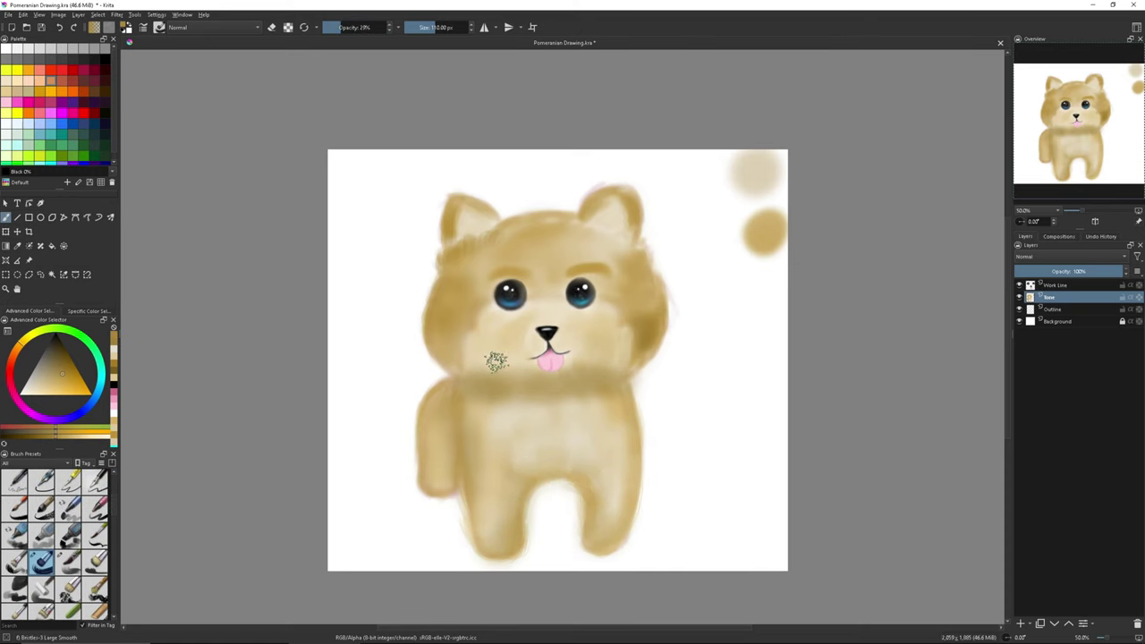
{"action": "key", "text": "1"}
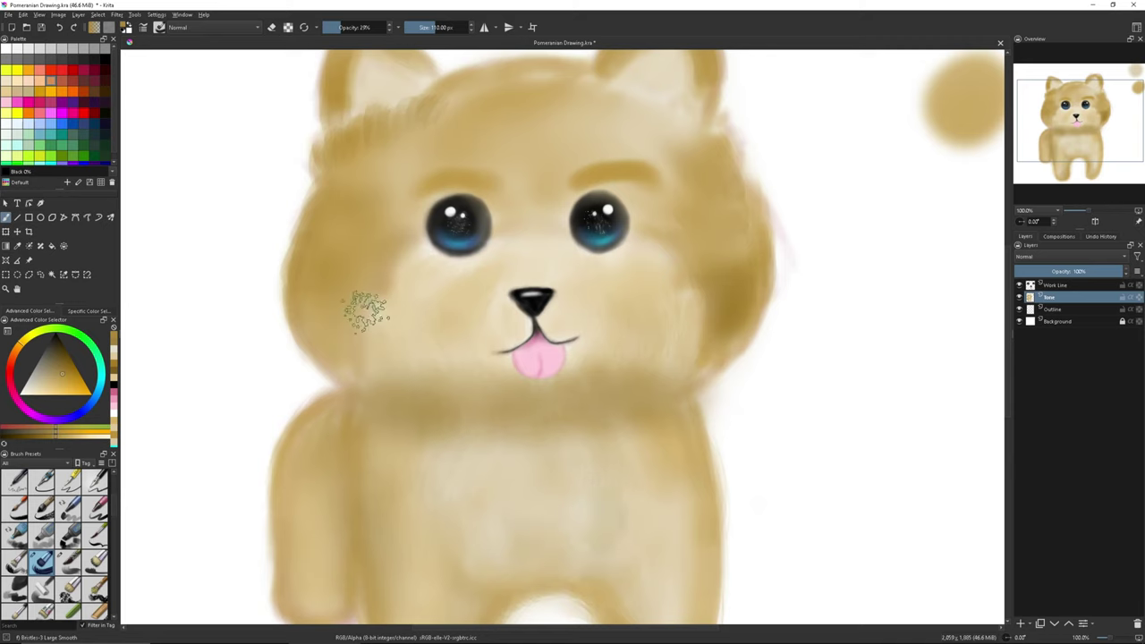
{"action": "scroll", "coordinate": [591, 164], "scroll_direction": "up", "scroll_amount": 1}
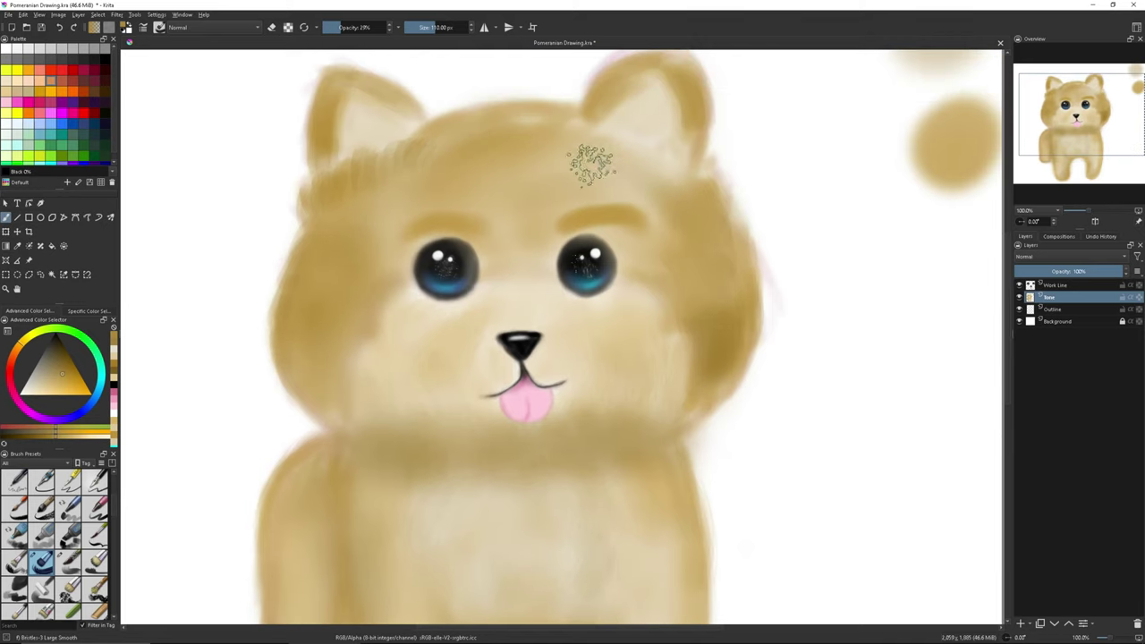
{"action": "scroll", "coordinate": [590, 164], "scroll_direction": "up", "scroll_amount": 2}
{"action": "key", "text": "slash"}
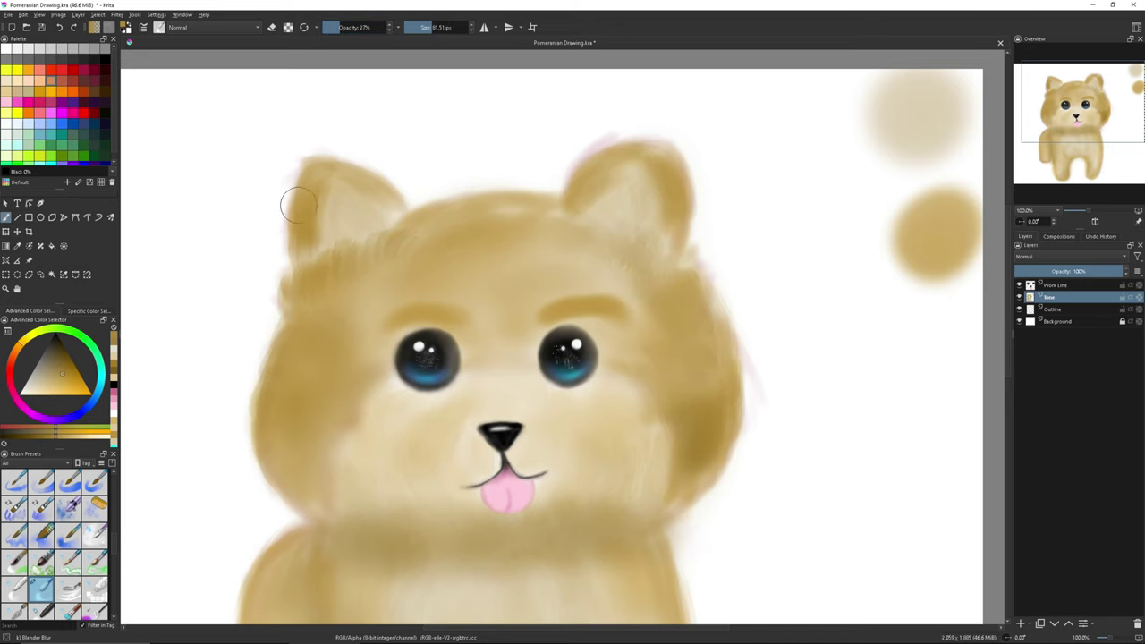
{"action": "scroll", "coordinate": [477, 394], "scroll_direction": "down", "scroll_amount": 1}
{"action": "key", "text": "slash"}
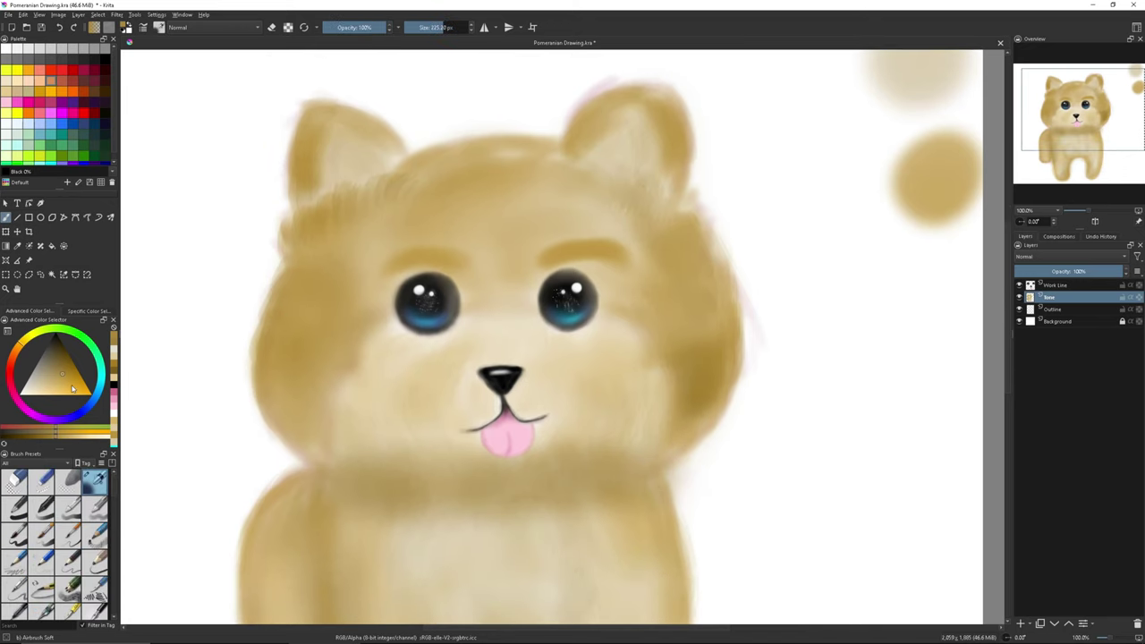
Blush both of the puppy's cheeks pink with a small soft airbrush
{"action": "key", "text": "bracketleft"}
{"action": "key", "text": "bracketleft"}
{"action": "key", "text": "bracketleft"}
{"action": "left_click", "coordinate": [539, 269], "text": "ctrl"}
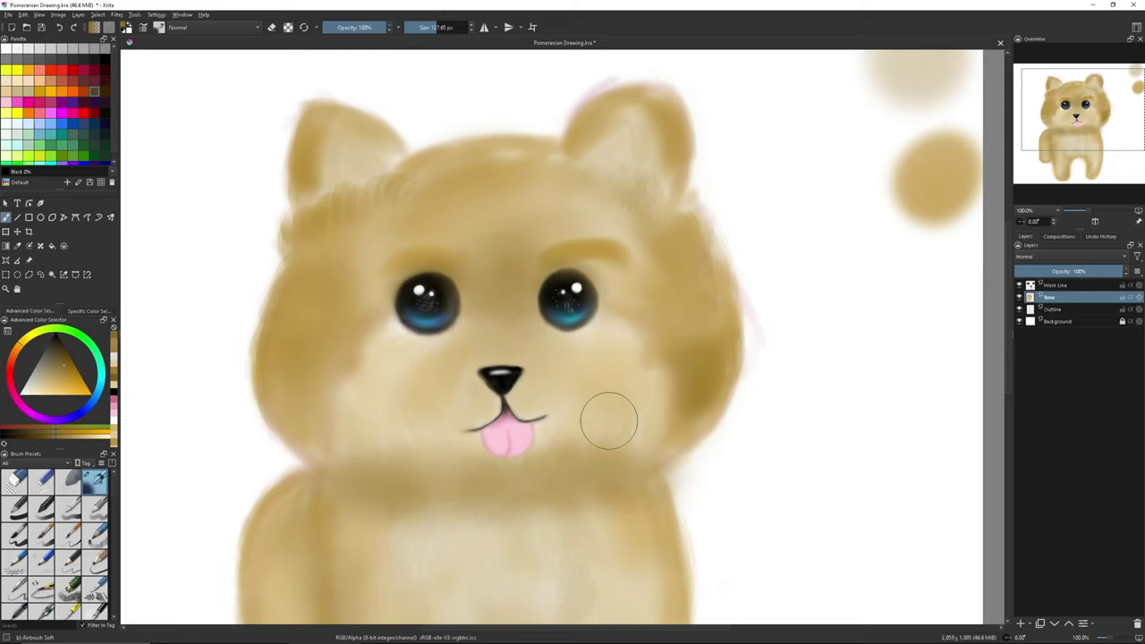
{"action": "left_click", "coordinate": [9, 109]}
{"action": "left_click_drag", "start_coordinate": [597, 368], "coordinate": [617, 377]}
{"action": "left_click_drag", "start_coordinate": [381, 376], "coordinate": [398, 385]}
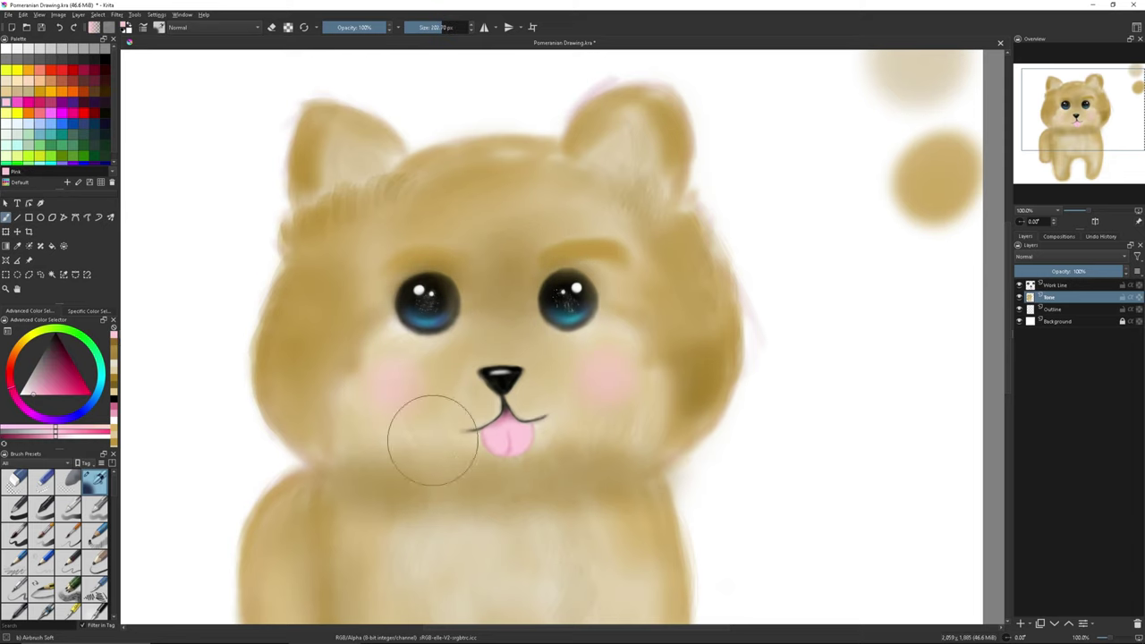
Add tan shading to the dog's legs and lower body with Airbrush Soft
{"action": "key", "text": "slash"}
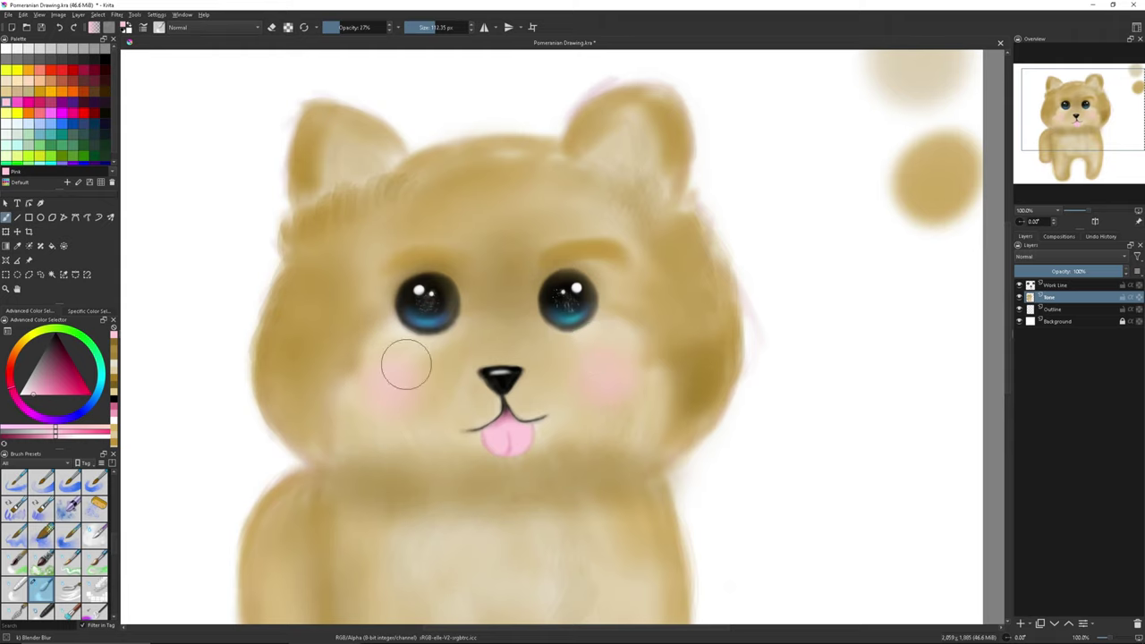
{"action": "scroll", "coordinate": [1087, 136], "scroll_direction": "down", "scroll_amount": 2}
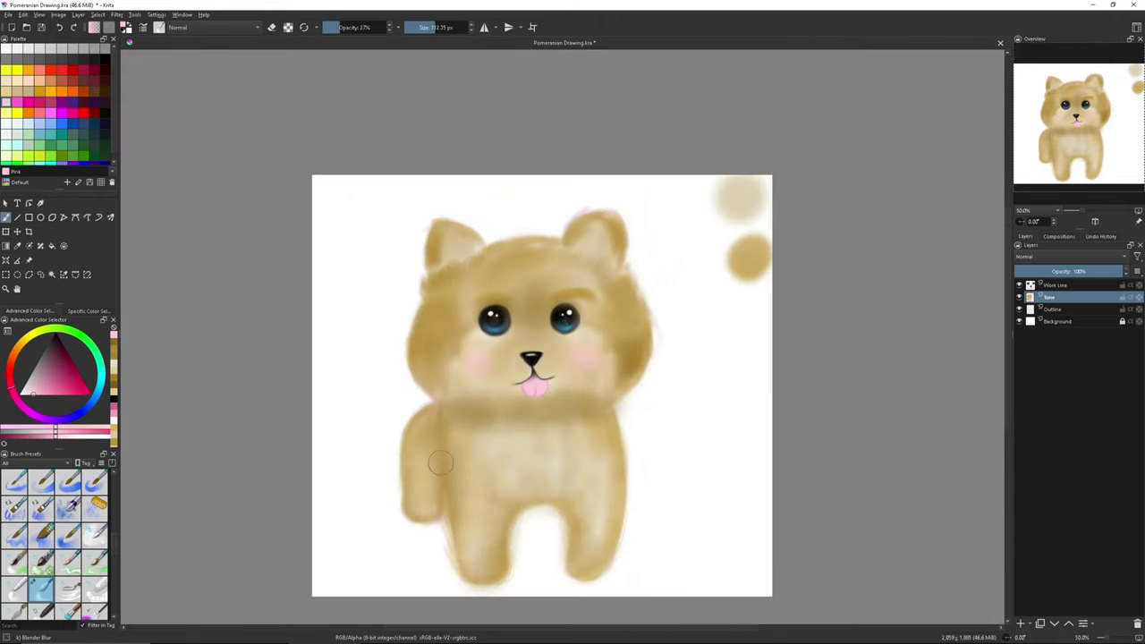
{"action": "key", "text": "slash"}
{"action": "left_click", "coordinate": [114, 351]}
{"action": "mouse_move", "coordinate": [607, 522]}
{"action": "left_mouse_down"}
{"action": "mouse_move", "coordinate": [493, 539]}
{"action": "mouse_move", "coordinate": [460, 435]}
{"action": "mouse_move", "coordinate": [430, 409]}
{"action": "mouse_move", "coordinate": [652, 435]}
{"action": "left_mouse_up"}
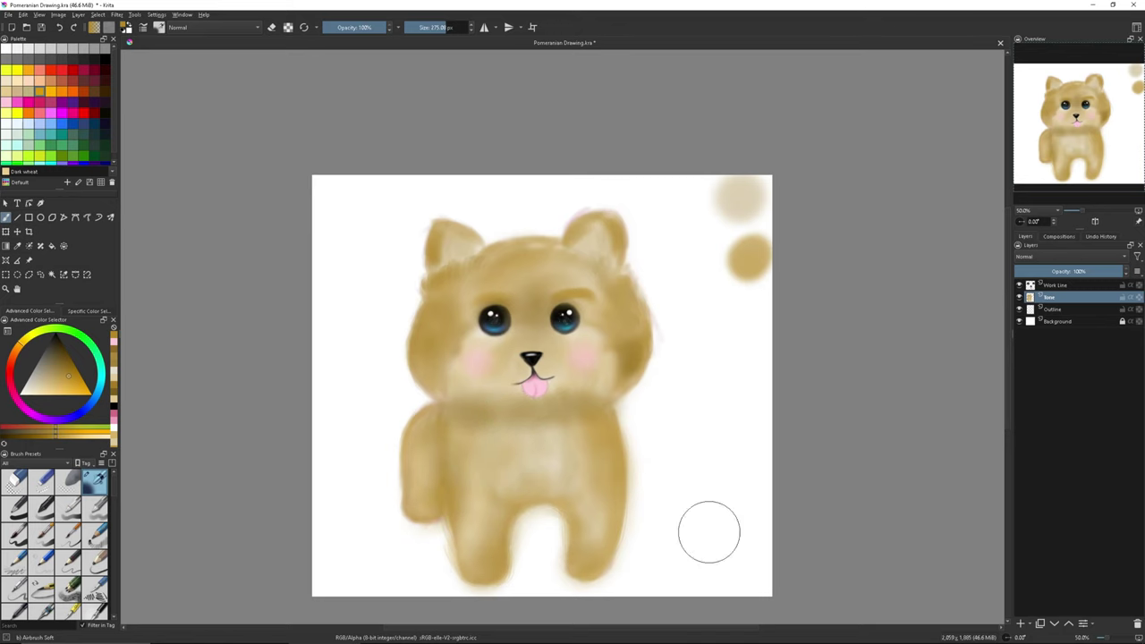
{"action": "scroll", "coordinate": [1088, 212], "scroll_direction": "up", "scroll_amount": 2}
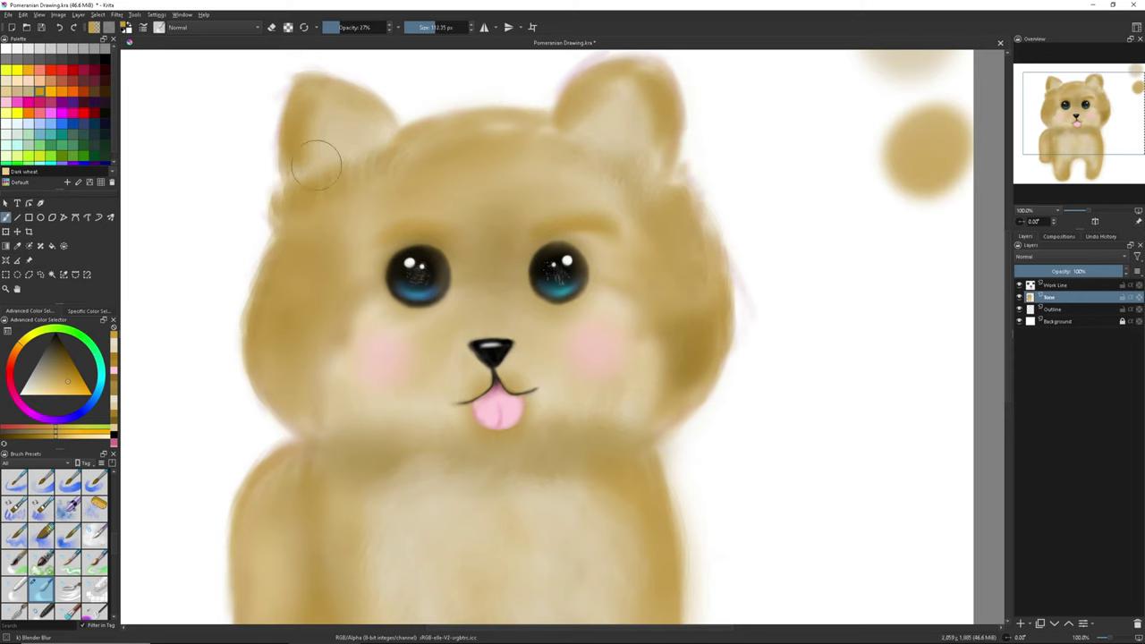
Try darkening the top of the head and a test stroke with Bristles-4 Glaze, undoing both
{"action": "left_click", "coordinate": [1084, 212]}
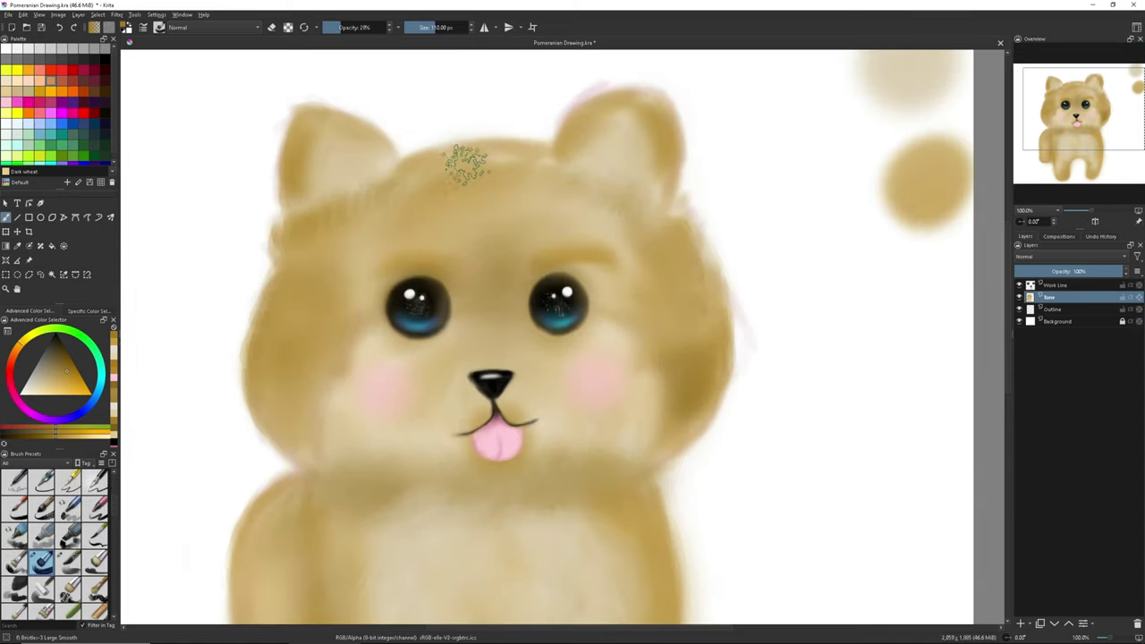
{"action": "mouse_move", "coordinate": [465, 163]}
{"action": "left_mouse_down"}
{"action": "mouse_move", "coordinate": [401, 174]}
{"action": "mouse_move", "coordinate": [593, 191]}
{"action": "mouse_move", "coordinate": [627, 301]}
{"action": "mouse_move", "coordinate": [583, 241]}
{"action": "left_mouse_up"}
{"action": "left_click", "coordinate": [60, 28]}
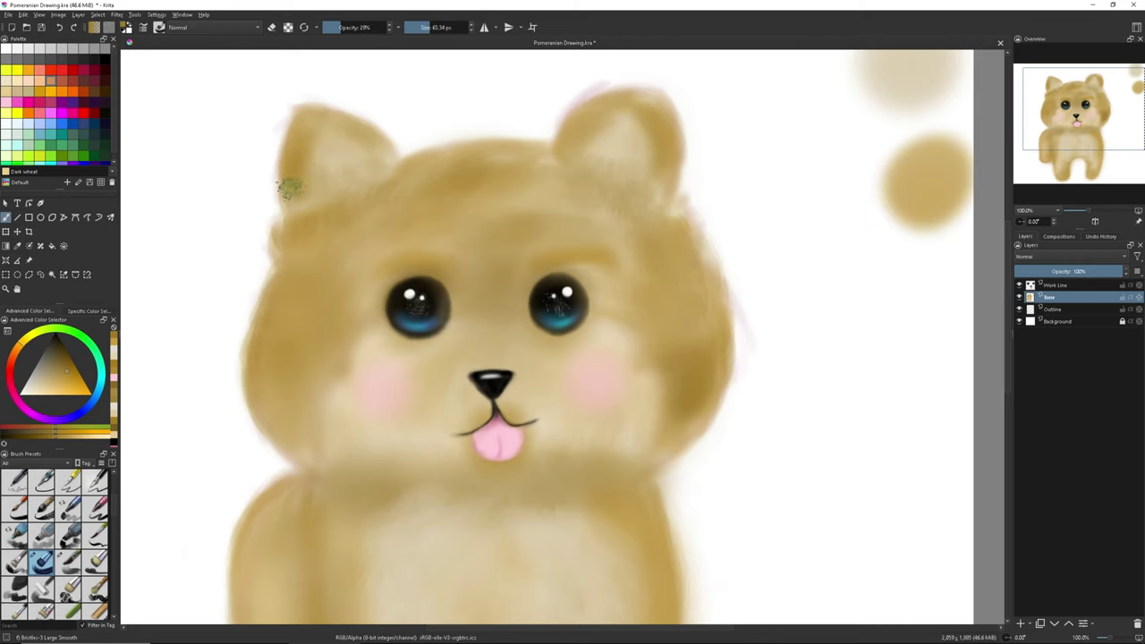
{"action": "key", "text": "slash"}
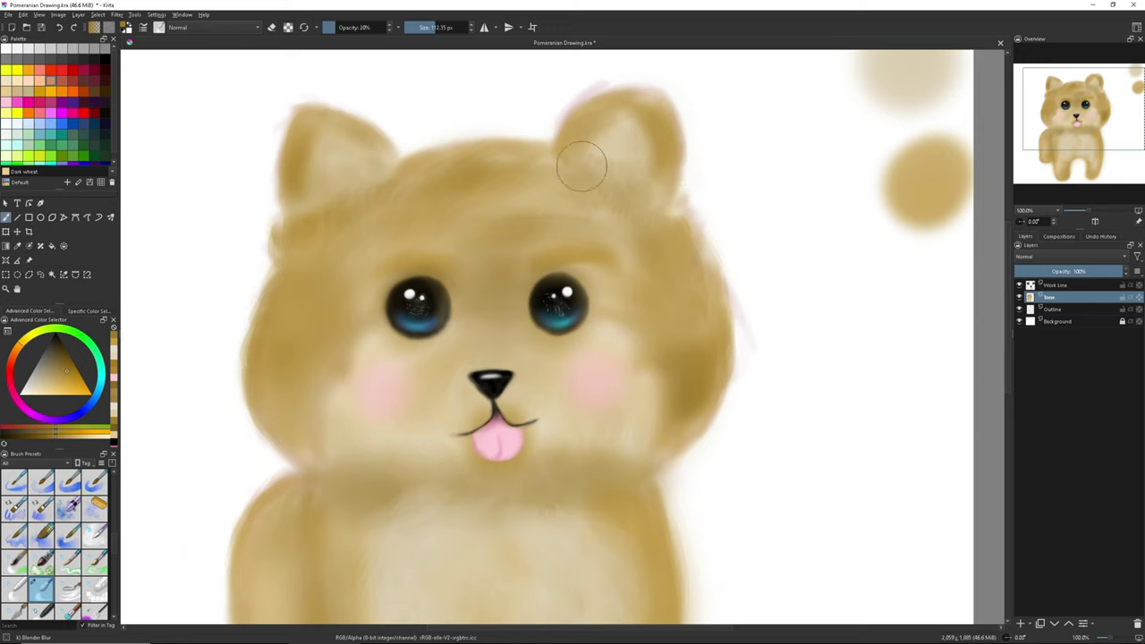
{"action": "scroll", "coordinate": [762, 302], "scroll_direction": "down", "scroll_amount": 5}
{"action": "key", "text": "slash"}
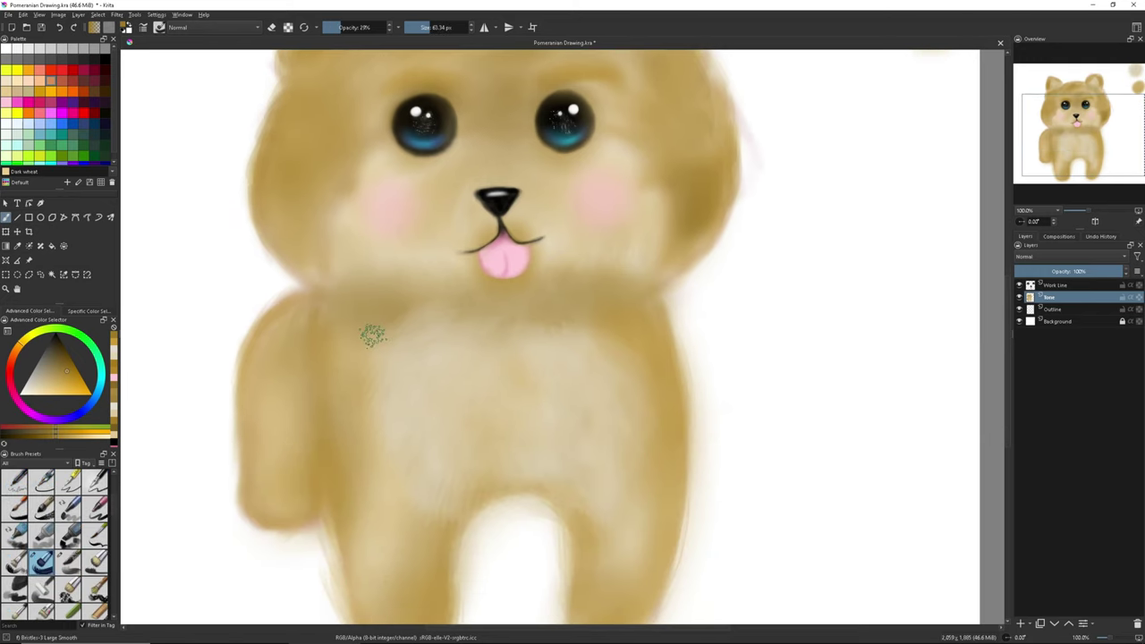
{"action": "left_click_drag", "start_coordinate": [803, 296], "coordinate": [803, 371]}
{"action": "left_click", "coordinate": [59, 27]}
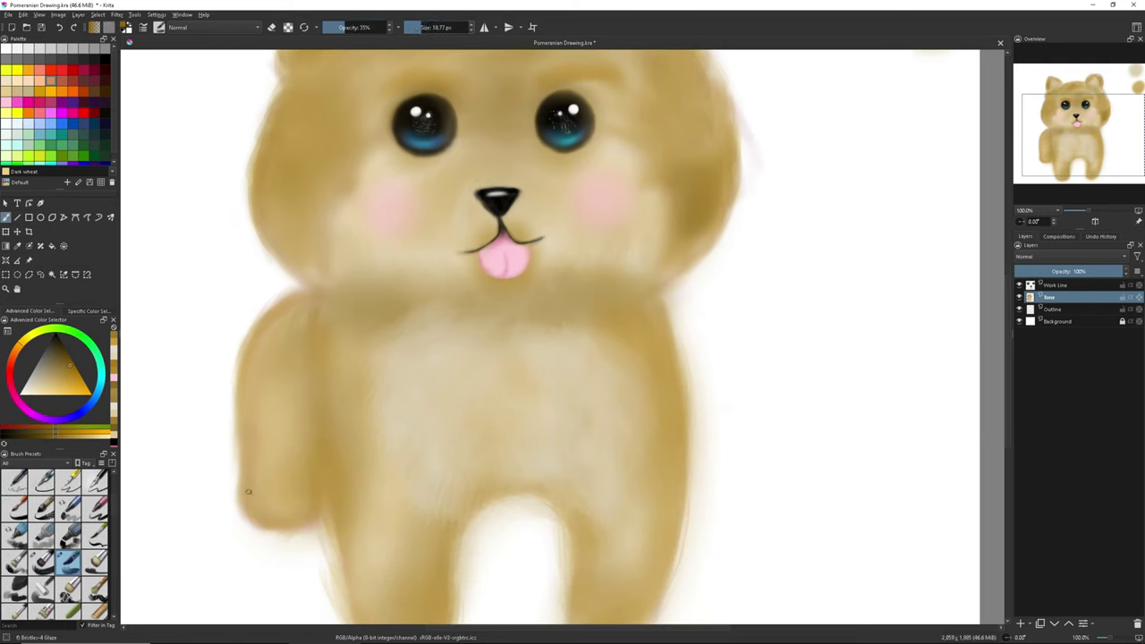
Paint brown fur strokes on both sides of the nose, then blend them with Blender Blur
{"action": "left_click", "coordinate": [1076, 176]}
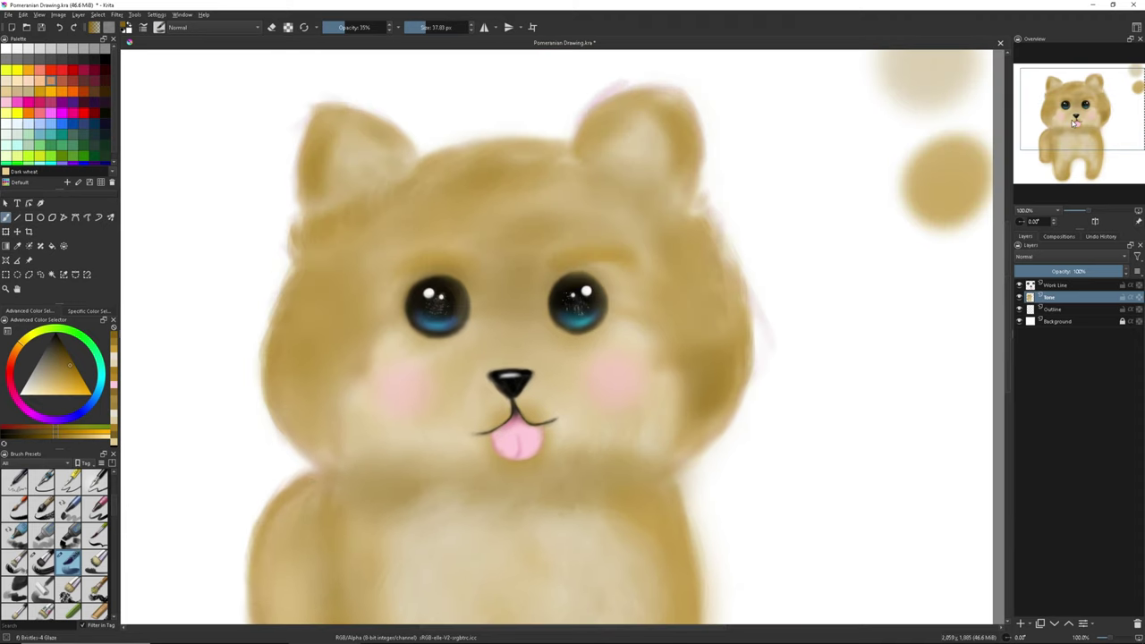
{"action": "scroll", "coordinate": [493, 463], "scroll_direction": "up", "scroll_amount": 3}
{"action": "left_click_drag", "start_coordinate": [493, 464], "coordinate": [417, 506]}
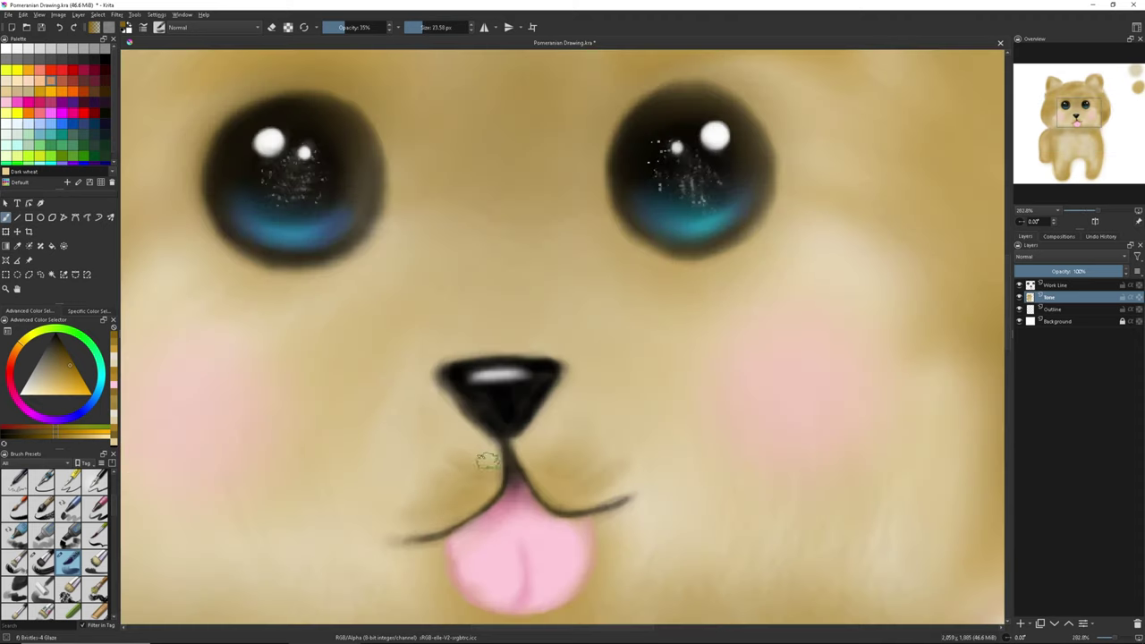
{"action": "left_click_drag", "start_coordinate": [542, 443], "coordinate": [631, 492]}
{"action": "key", "text": "minus"}
{"action": "key", "text": "slash"}
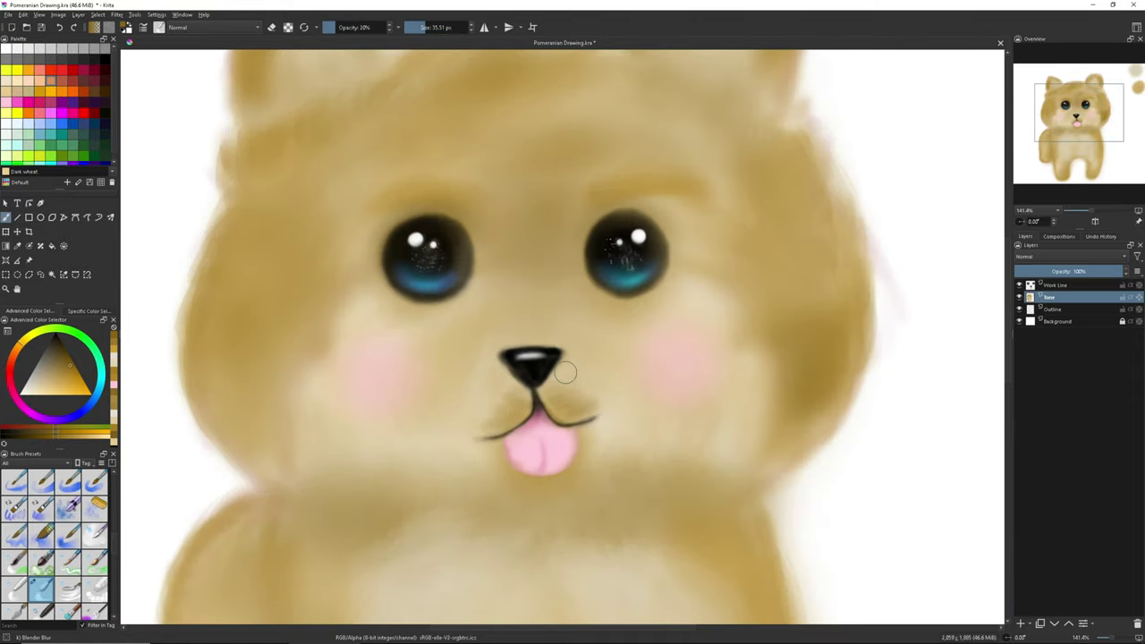
{"action": "key", "text": "minus"}
{"action": "key", "text": "minus"}
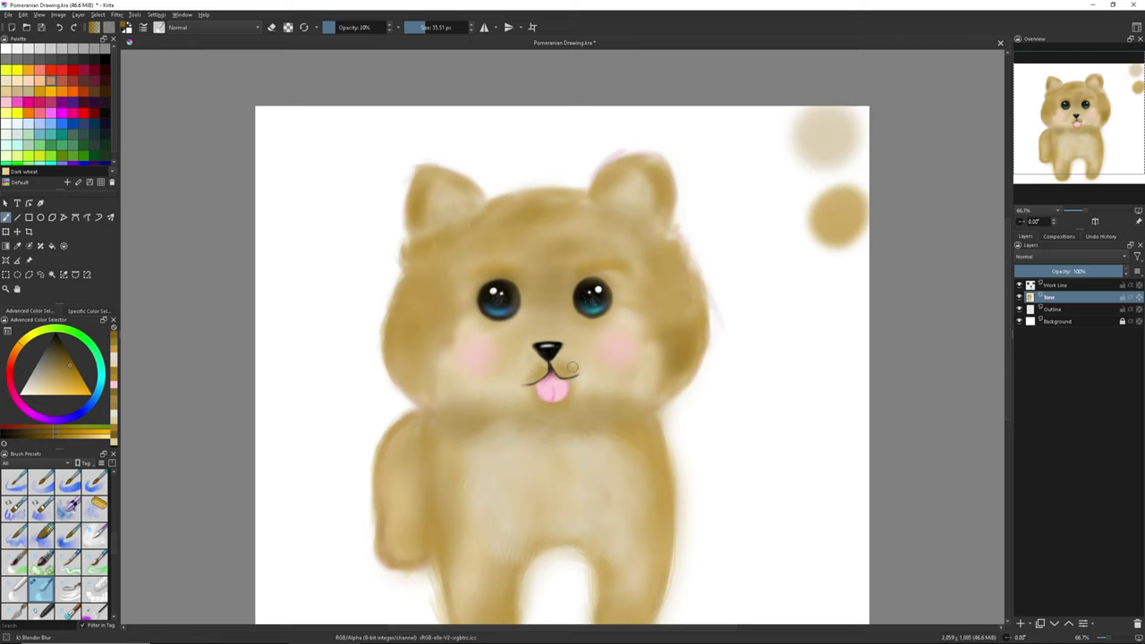
{"action": "key", "text": "slash"}
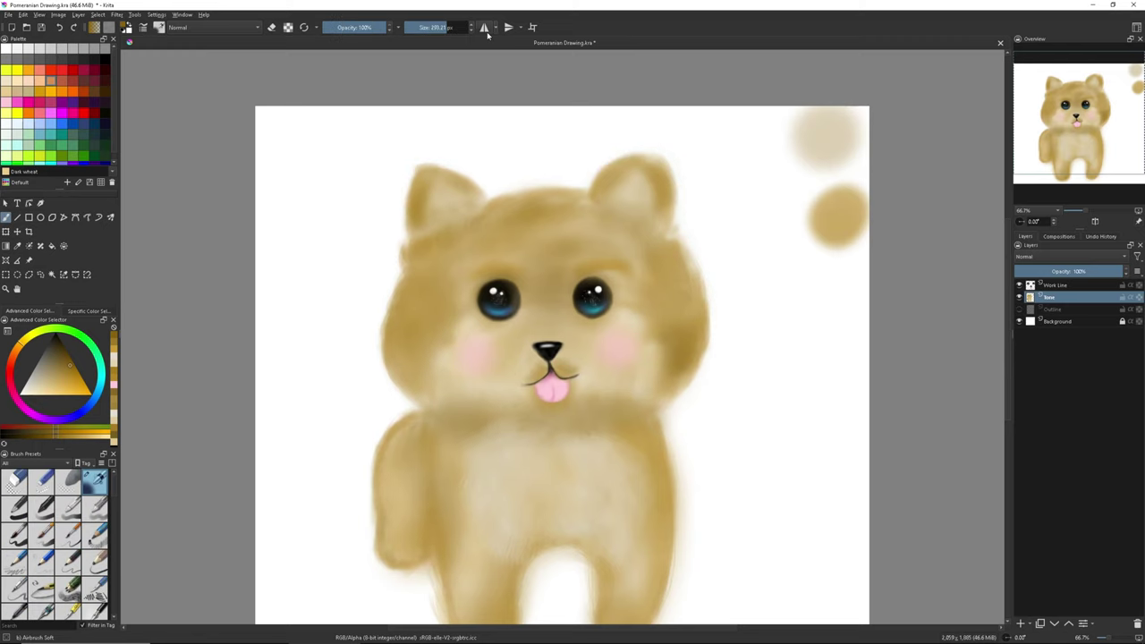
Airbrush darker shadow across the neck, left arm and shoulder, and the head's right edge
{"action": "mouse_move", "coordinate": [384, 416]}
{"action": "left_mouse_down"}
{"action": "mouse_move", "coordinate": [680, 398]}
{"action": "mouse_move", "coordinate": [521, 404]}
{"action": "left_mouse_up"}
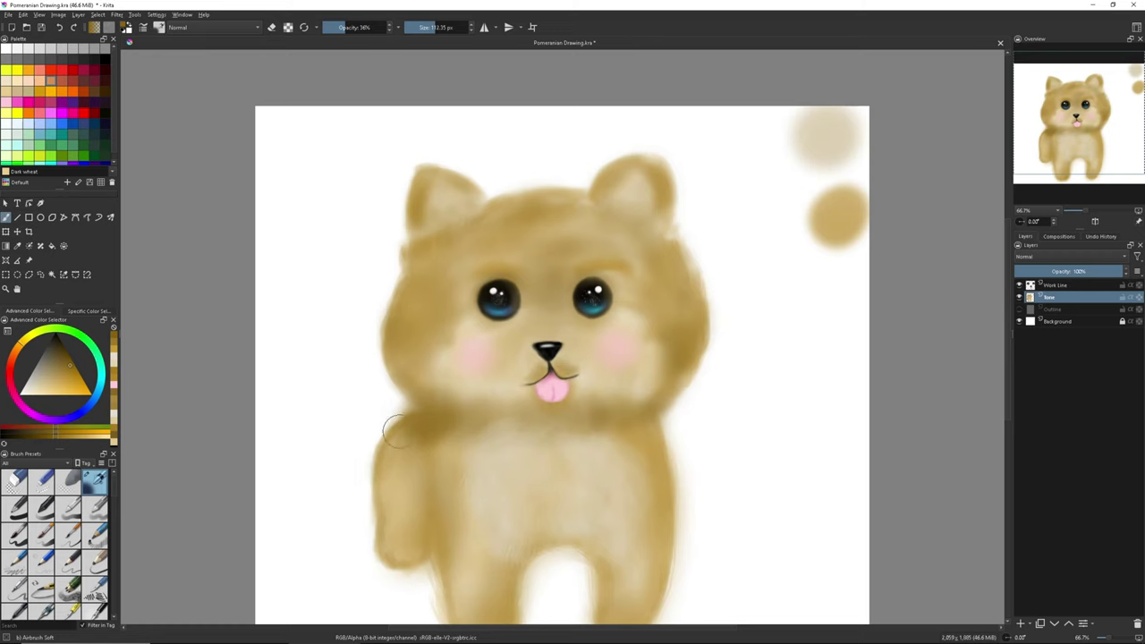
{"action": "left_click_drag", "start_coordinate": [455, 493], "coordinate": [373, 417]}
{"action": "left_click", "coordinate": [1093, 130]}
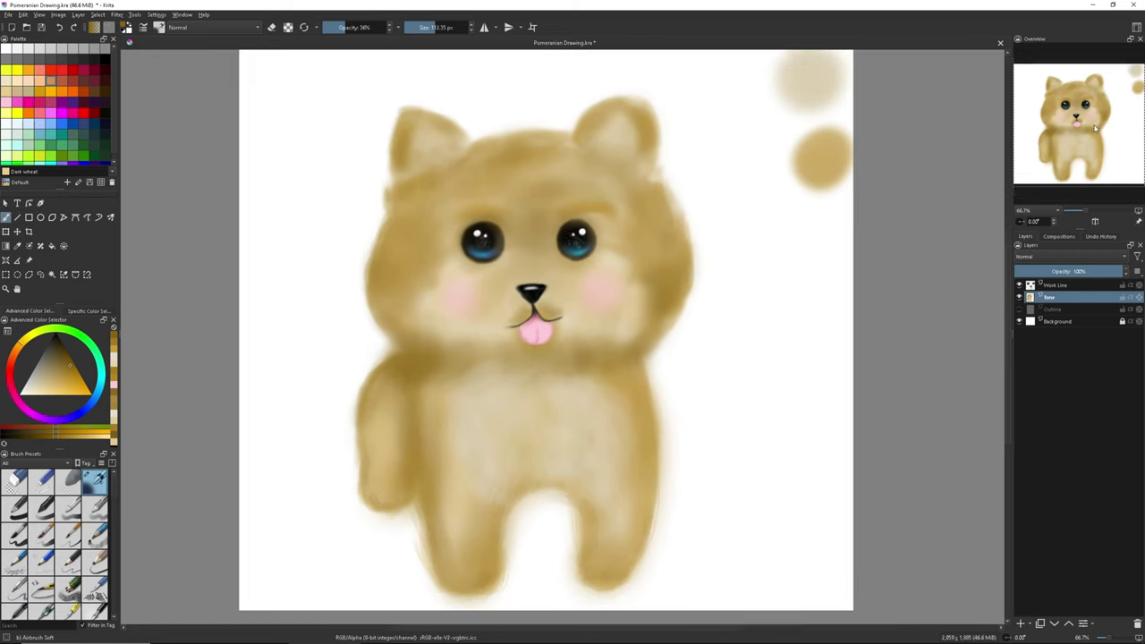
{"action": "key", "text": "1"}
{"action": "key", "text": "bracketleft"}
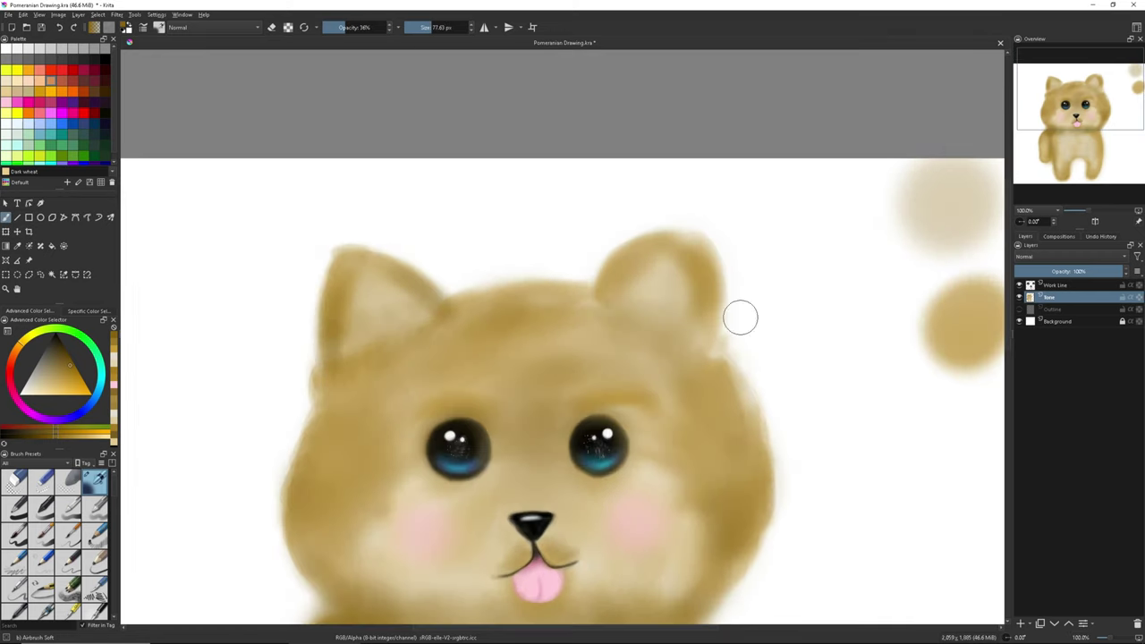
{"action": "left_click_drag", "start_coordinate": [740, 317], "coordinate": [715, 403]}
Sample light beige from the left ear and blend the head fur at lower opacity
{"action": "left_click", "coordinate": [386, 316], "text": "ctrl"}
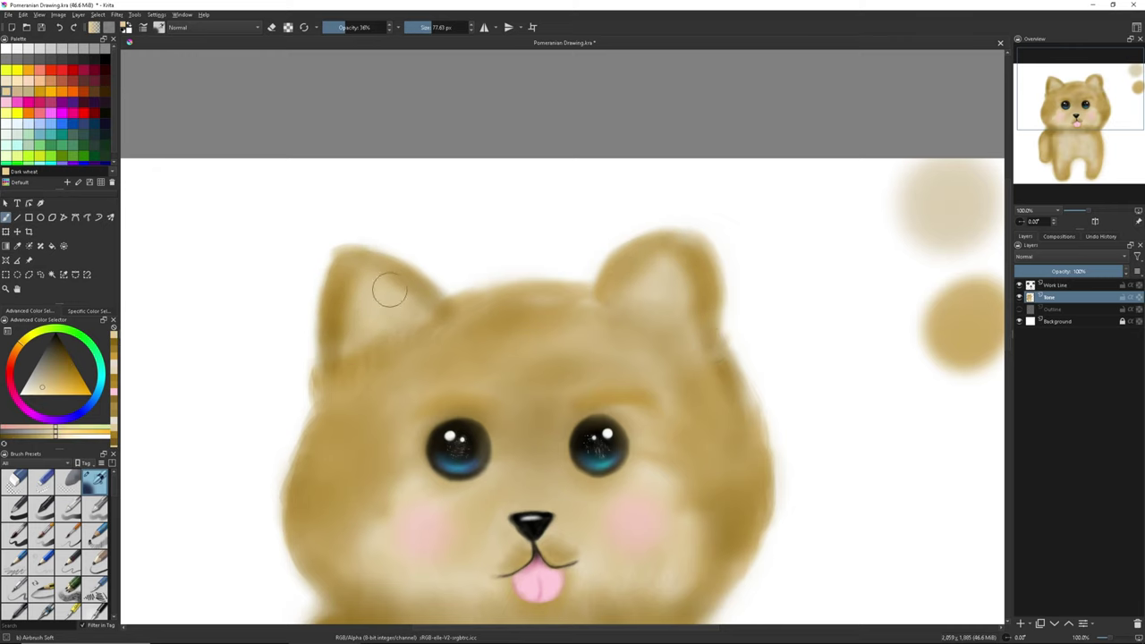
{"action": "left_click", "coordinate": [378, 302], "text": "ctrl"}
{"action": "key", "text": "slash"}
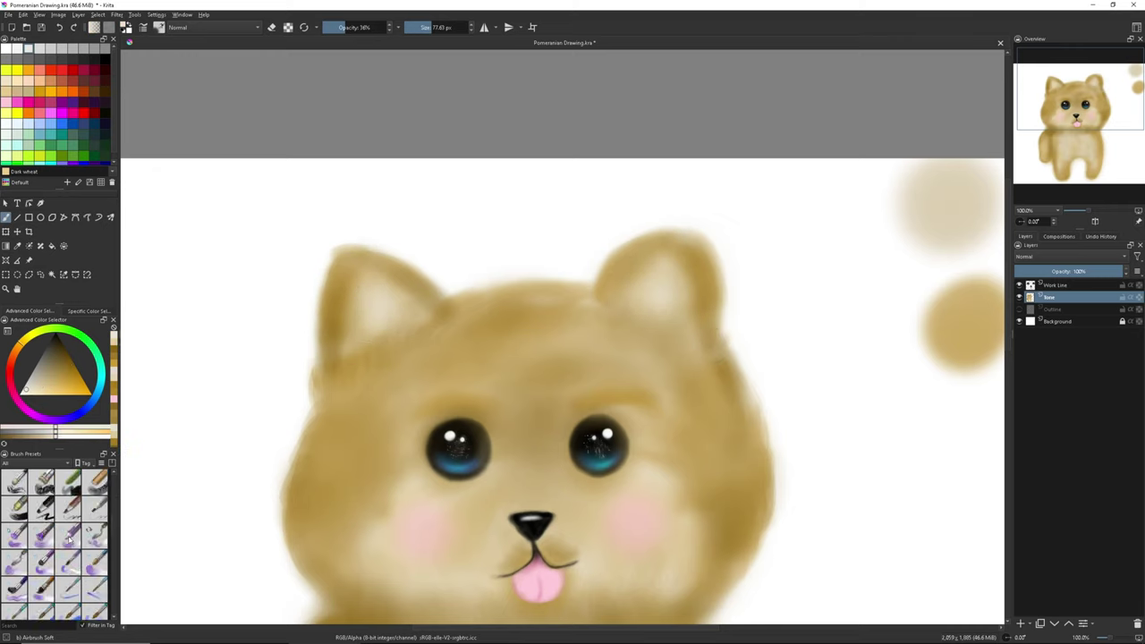
{"action": "scroll", "coordinate": [688, 432], "scroll_direction": "down", "scroll_amount": 2}
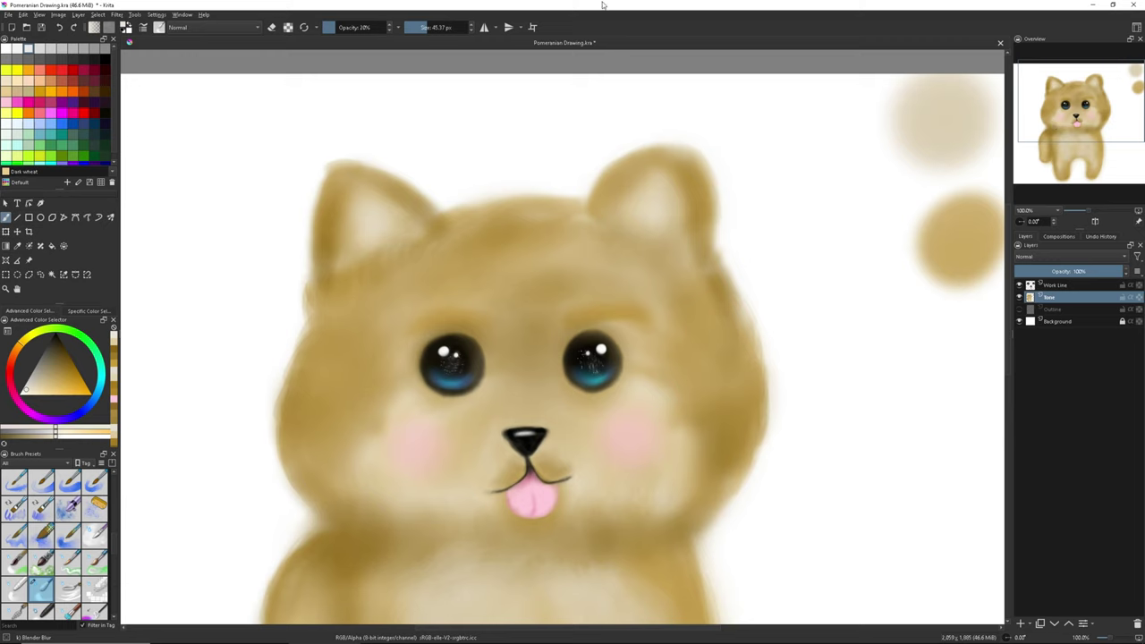
{"action": "left_click_drag", "start_coordinate": [1089, 213], "coordinate": [1082, 213]}
{"action": "key", "text": "slash"}
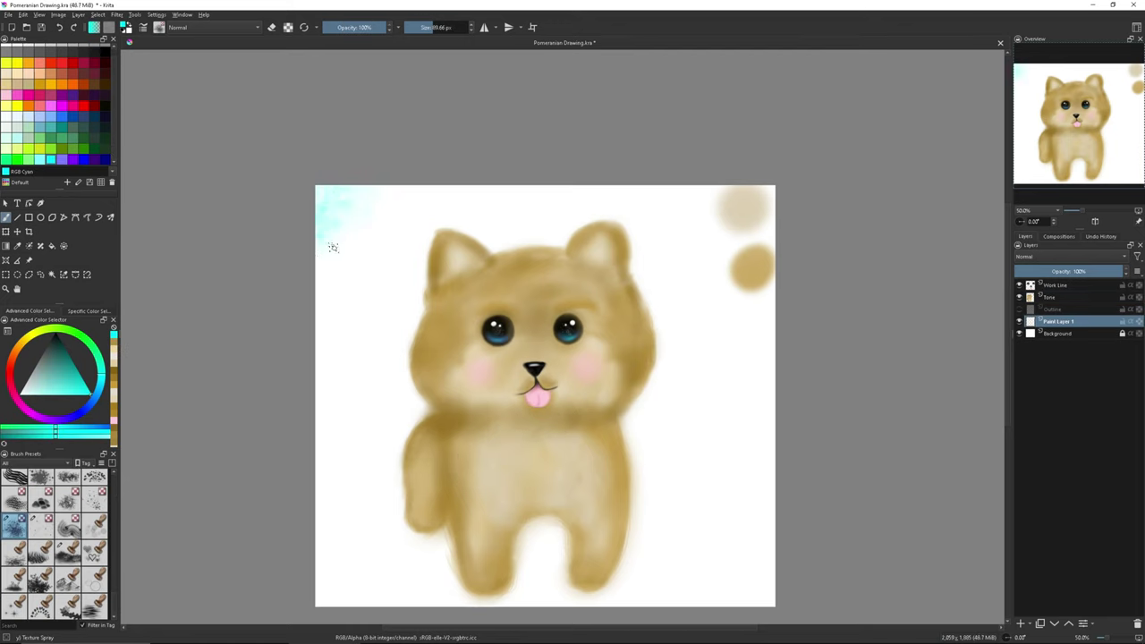
Spray cyan into the top-left background corner and erase the tan blobs at top right
{"action": "left_click_drag", "start_coordinate": [333, 247], "coordinate": [344, 219]}
{"action": "key", "text": "Page_Up"}
{"action": "key", "text": "slash"}
{"action": "mouse_move", "coordinate": [752, 282]}
{"action": "left_mouse_down"}
{"action": "mouse_move", "coordinate": [760, 188]}
{"action": "mouse_move", "coordinate": [742, 388]}
{"action": "left_mouse_up"}
{"action": "key", "text": "Page_Down"}
{"action": "key", "text": "Page_Down"}
{"action": "scroll", "coordinate": [96, 556], "scroll_direction": "down", "scroll_amount": 3}
Spray cyan and purple texture along both sides and across the top of the background
{"action": "key", "text": "slash"}
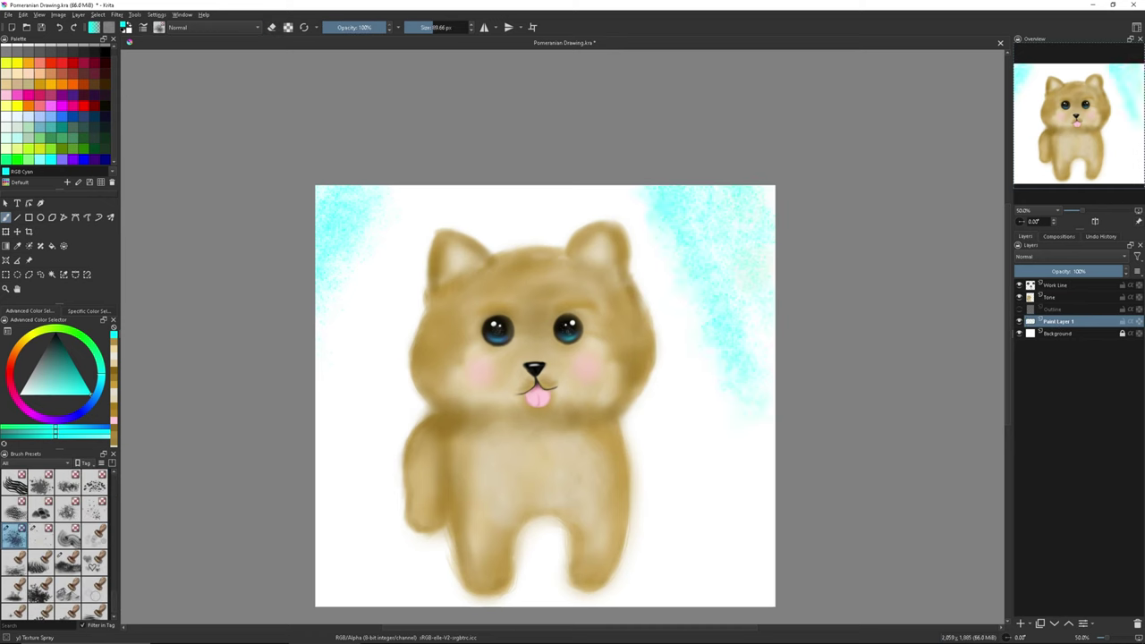
{"action": "left_click_drag", "start_coordinate": [340, 277], "coordinate": [351, 537]}
{"action": "left_click_drag", "start_coordinate": [689, 232], "coordinate": [716, 483]}
{"action": "left_click_drag", "start_coordinate": [358, 233], "coordinate": [385, 528]}
{"action": "left_click_drag", "start_coordinate": [689, 224], "coordinate": [716, 465]}
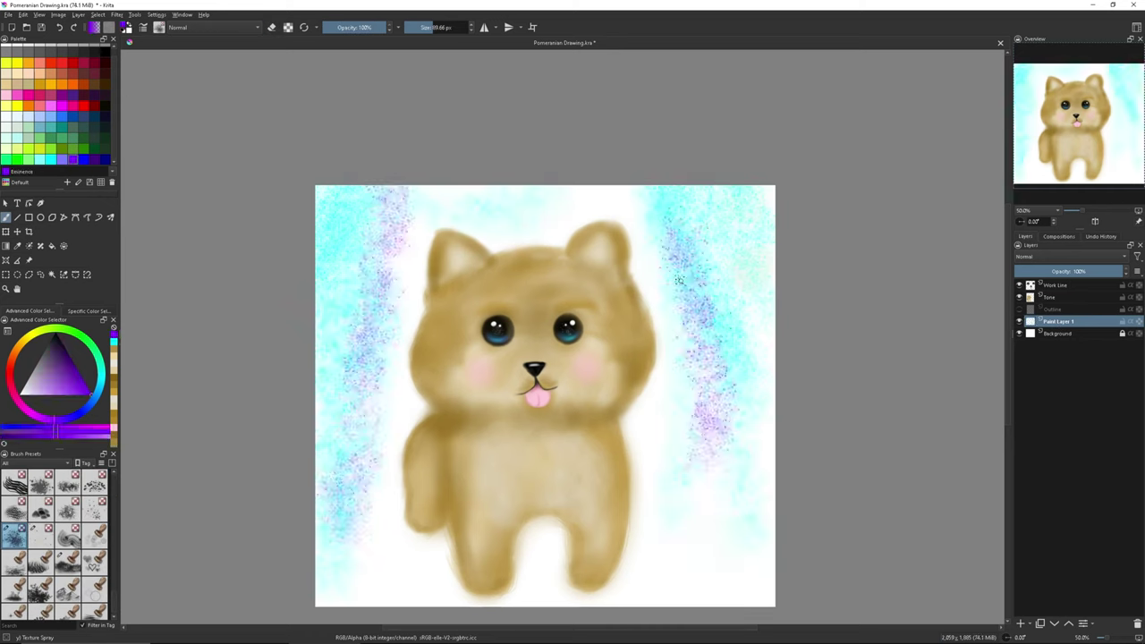
{"action": "left_click_drag", "start_coordinate": [465, 201], "coordinate": [572, 206]}
Blend the sprayed texture on the right side and top left with a large blender brush
{"action": "left_click", "coordinate": [17, 63]}
{"action": "key", "text": "slash"}
{"action": "mouse_move", "coordinate": [707, 224]}
{"action": "left_mouse_down"}
{"action": "mouse_move", "coordinate": [686, 491]}
{"action": "mouse_move", "coordinate": [627, 581]}
{"action": "left_mouse_up"}
{"action": "mouse_move", "coordinate": [502, 223]}
{"action": "left_mouse_down"}
{"action": "mouse_move", "coordinate": [363, 320]}
{"action": "mouse_move", "coordinate": [295, 421]}
{"action": "mouse_move", "coordinate": [376, 496]}
{"action": "mouse_move", "coordinate": [328, 565]}
{"action": "left_mouse_up"}
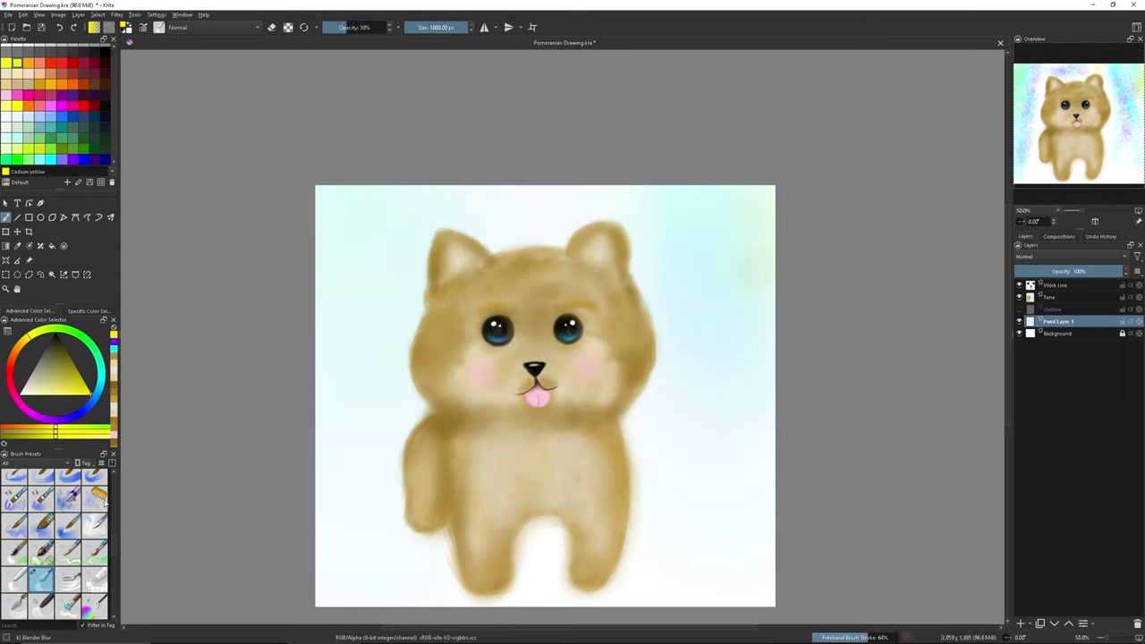
Spatter purple into both top corners with the WaterC Special Splats brush
{"action": "left_click", "coordinate": [95, 498]}
{"action": "left_click_drag", "start_coordinate": [376, 215], "coordinate": [332, 191]}
{"action": "left_click_drag", "start_coordinate": [707, 192], "coordinate": [769, 269]}
{"action": "mouse_move", "coordinate": [332, 301]}
{"action": "left_mouse_down"}
{"action": "mouse_move", "coordinate": [368, 197]}
{"action": "mouse_move", "coordinate": [331, 287]}
{"action": "left_mouse_up"}
{"action": "left_click_drag", "start_coordinate": [707, 197], "coordinate": [761, 260]}
{"action": "left_click_drag", "start_coordinate": [662, 192], "coordinate": [757, 278]}
Try grey Texture Starfield spatter on both sides, then undo it
{"action": "scroll", "coordinate": [56, 537], "scroll_direction": "down", "scroll_amount": 3}
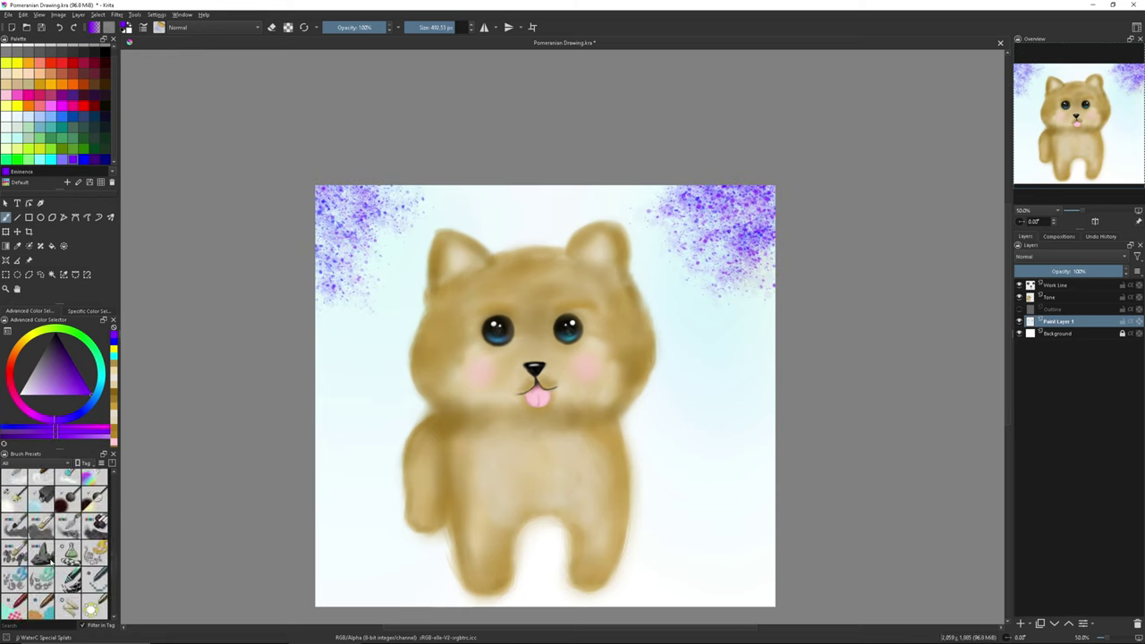
{"action": "scroll", "coordinate": [42, 537], "scroll_direction": "down", "scroll_amount": 3}
{"action": "left_click", "coordinate": [42, 527]}
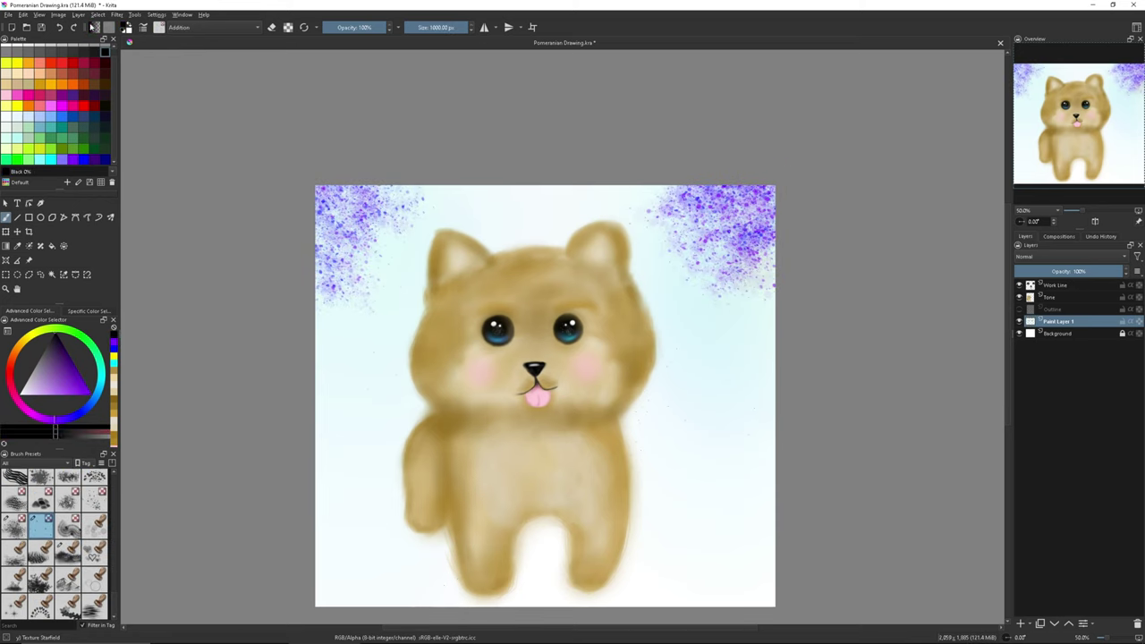
{"action": "left_click", "coordinate": [13, 527]}
{"action": "left_click_drag", "start_coordinate": [349, 353], "coordinate": [429, 573]}
{"action": "left_click_drag", "start_coordinate": [690, 420], "coordinate": [738, 465]}
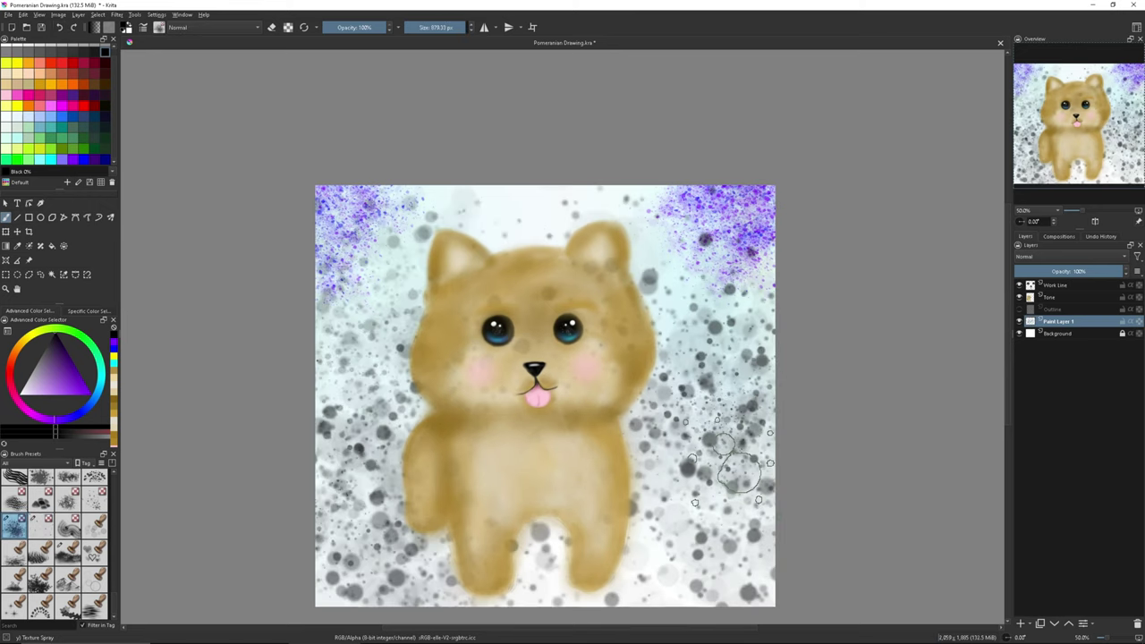
{"action": "key", "text": "ctrl+z"}
{"action": "key", "text": "ctrl+z"}
Spatter Tangerine orange, Imperial violet and yellow dots along both background sides
{"action": "left_click", "coordinate": [50, 83]}
{"action": "left_click_drag", "start_coordinate": [331, 466], "coordinate": [376, 572]}
{"action": "left_click_drag", "start_coordinate": [733, 385], "coordinate": [742, 582]}
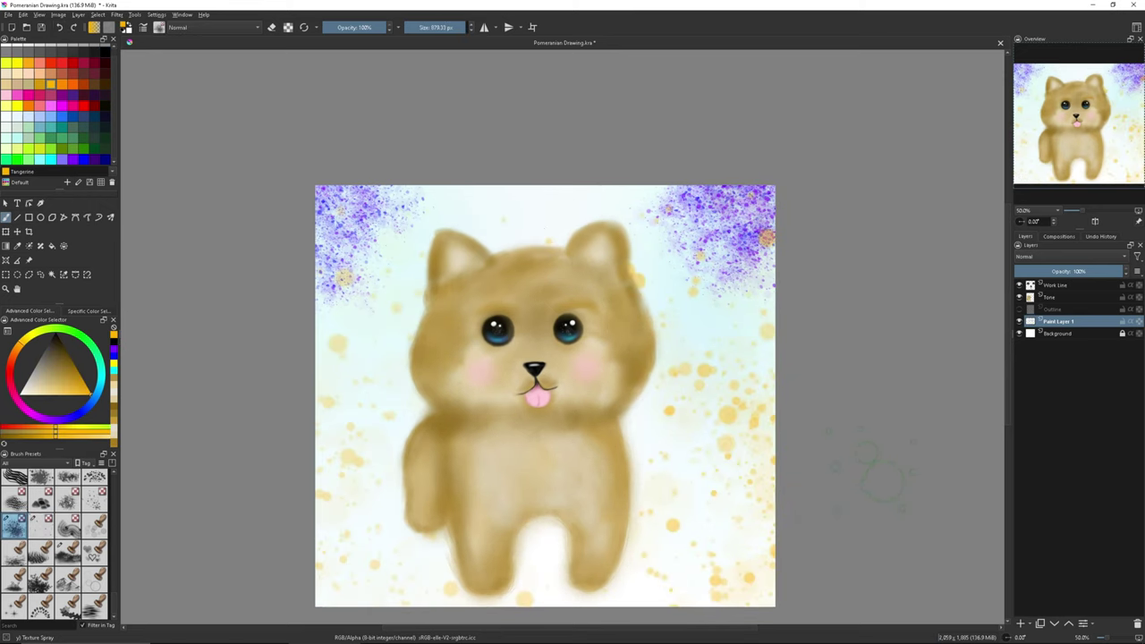
{"action": "left_click", "coordinate": [94, 160]}
{"action": "left_click_drag", "start_coordinate": [707, 251], "coordinate": [693, 421]}
{"action": "left_click_drag", "start_coordinate": [375, 278], "coordinate": [333, 471]}
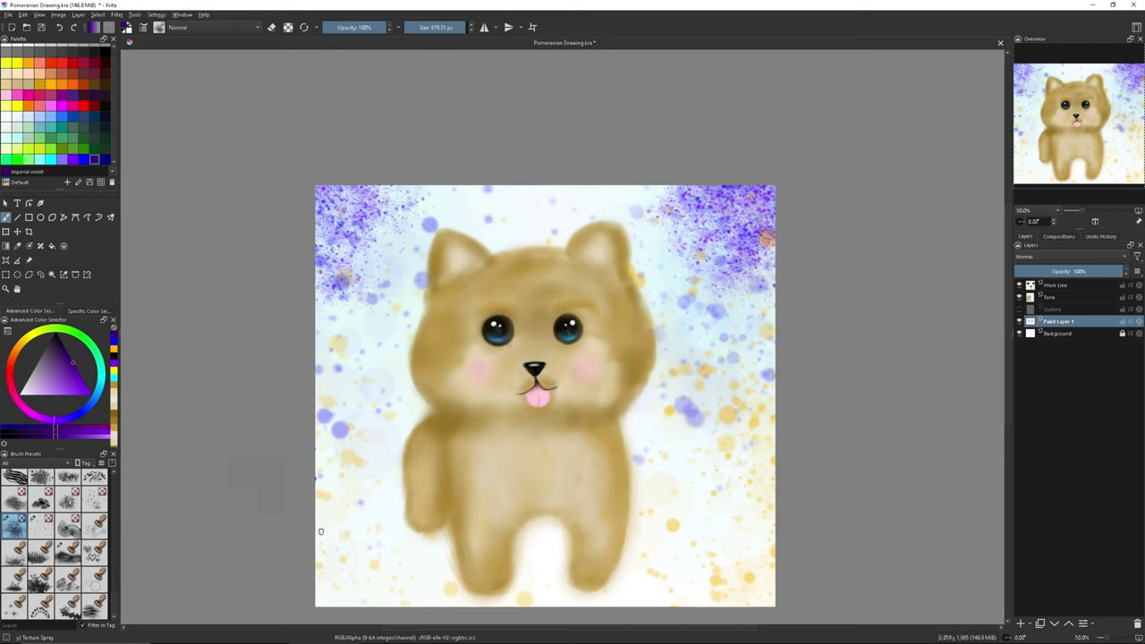
{"action": "left_click", "coordinate": [16, 106]}
{"action": "left_click_drag", "start_coordinate": [375, 233], "coordinate": [358, 402]}
{"action": "left_click_drag", "start_coordinate": [743, 563], "coordinate": [715, 301]}
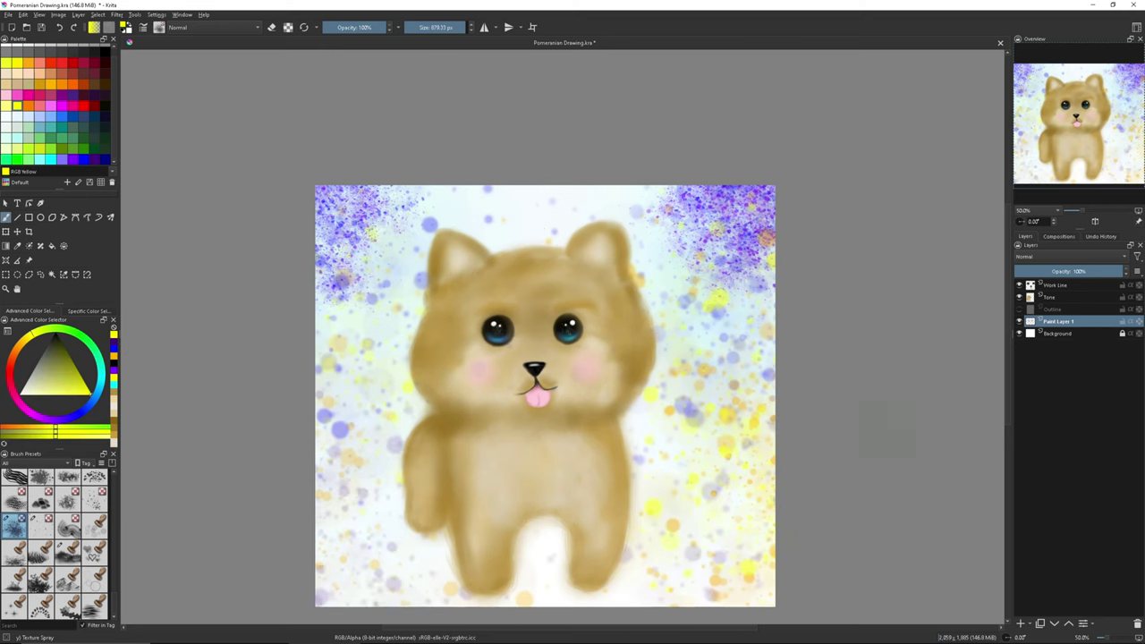
Splash blue and Eminence violet splat texture into both bottom corners
{"action": "left_click", "coordinate": [40, 483]}
{"action": "left_click", "coordinate": [94, 106]}
{"action": "left_click_drag", "start_coordinate": [358, 483], "coordinate": [340, 581]}
{"action": "key", "text": "ctrl+z"}
{"action": "left_click", "coordinate": [83, 159]}
{"action": "mouse_move", "coordinate": [367, 519]}
{"action": "left_mouse_down"}
{"action": "mouse_move", "coordinate": [340, 582]}
{"action": "mouse_move", "coordinate": [394, 573]}
{"action": "left_mouse_up"}
{"action": "left_click_drag", "start_coordinate": [734, 502], "coordinate": [742, 581]}
{"action": "left_click", "coordinate": [73, 159]}
{"action": "left_click_drag", "start_coordinate": [707, 519], "coordinate": [734, 591]}
{"action": "left_click_drag", "start_coordinate": [340, 572], "coordinate": [329, 491]}
On a new layer, stamp three white sparkles onto the background with Stamp Sparkles
{"action": "left_click", "coordinate": [94, 562]}
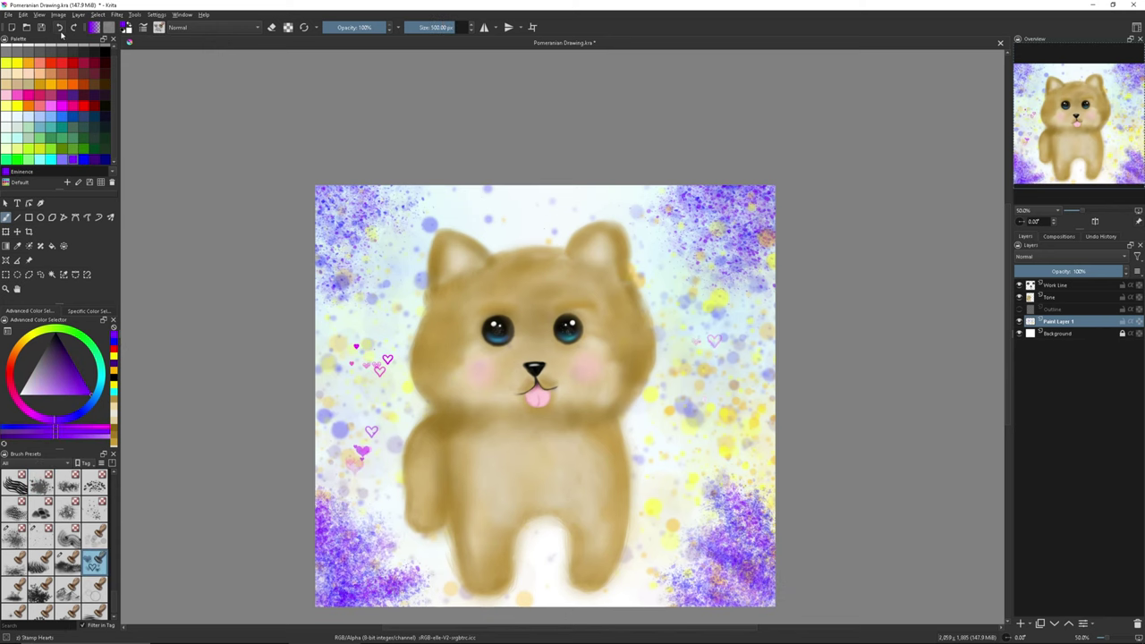
{"action": "scroll", "coordinate": [69, 527], "scroll_direction": "down", "scroll_amount": 5}
{"action": "left_click", "coordinate": [94, 483]}
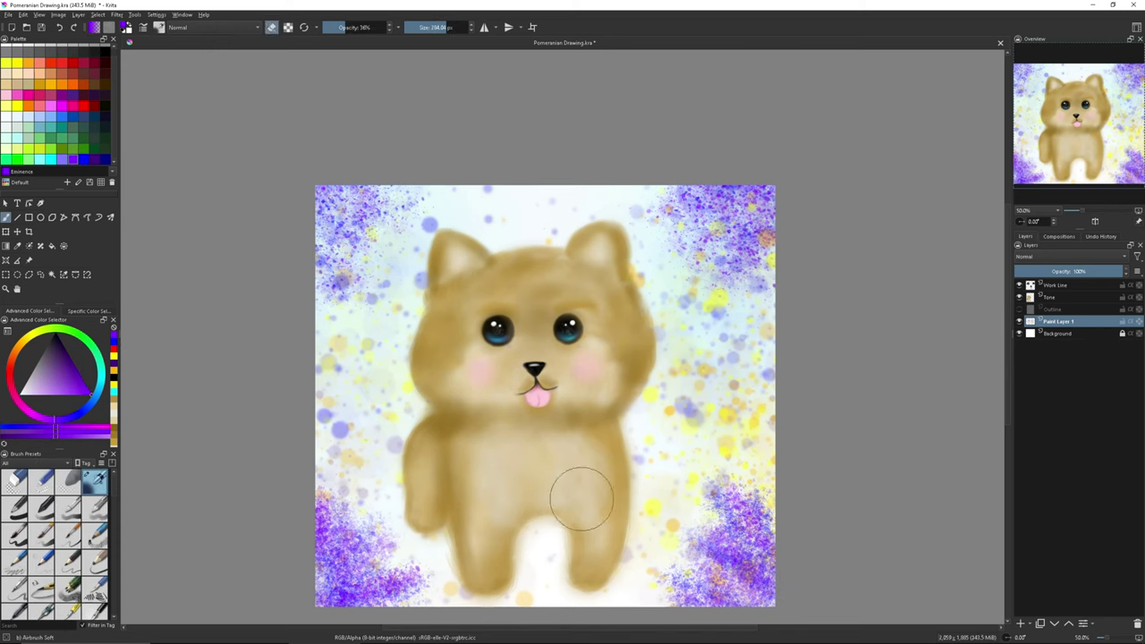
{"action": "left_click", "coordinate": [13, 606]}
{"action": "left_click", "coordinate": [6, 49]}
{"action": "left_click", "coordinate": [341, 215]}
{"action": "left_click", "coordinate": [357, 534]}
{"action": "left_click", "coordinate": [734, 340]}
{"action": "left_click", "coordinate": [721, 226]}
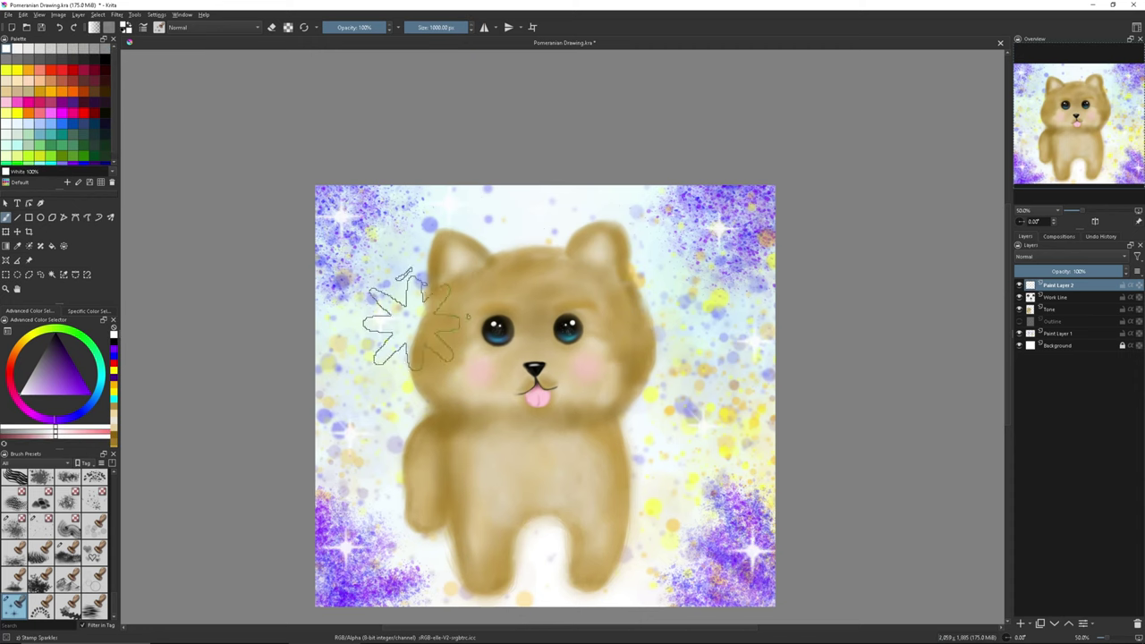
Zoom in on the puppy's face and add a new layer for the bandana
{"action": "key", "text": "Page_Down"}
{"action": "key", "text": "plus"}
{"action": "key", "text": "plus"}
{"action": "key", "text": "plus"}
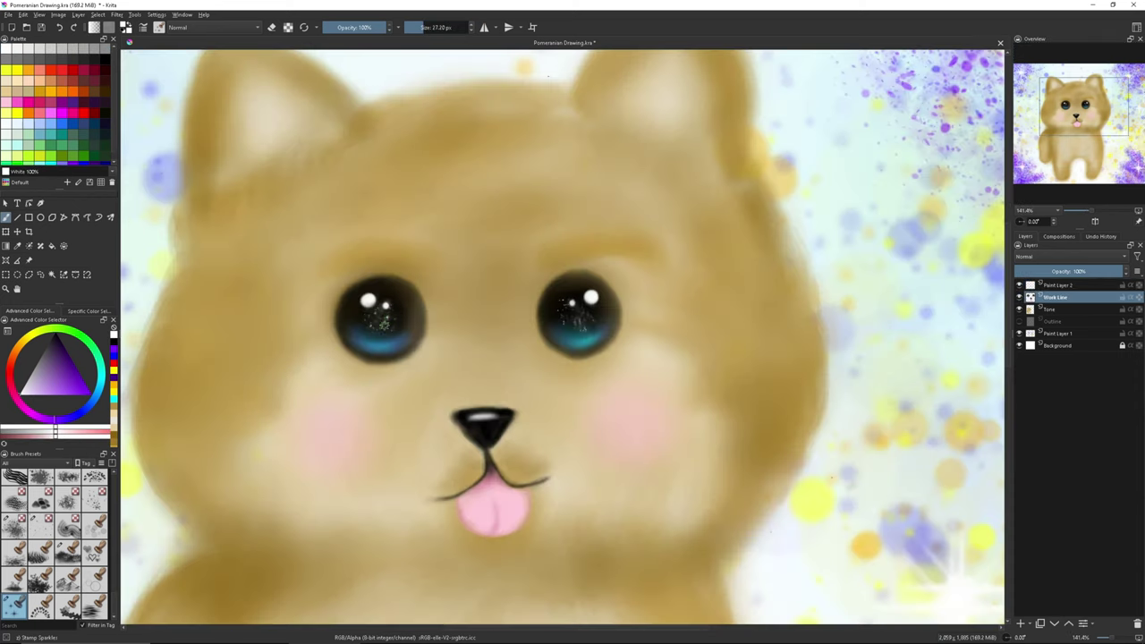
{"action": "key", "text": "minus"}
{"action": "key", "text": "minus"}
{"action": "key", "text": "minus"}
{"action": "key", "text": "plus"}
{"action": "key", "text": "Insert"}
Airbrush the bandana's V outline and top edge across the chest in cobalt blue
{"action": "left_click", "coordinate": [94, 483]}
{"action": "left_click", "coordinate": [82, 117]}
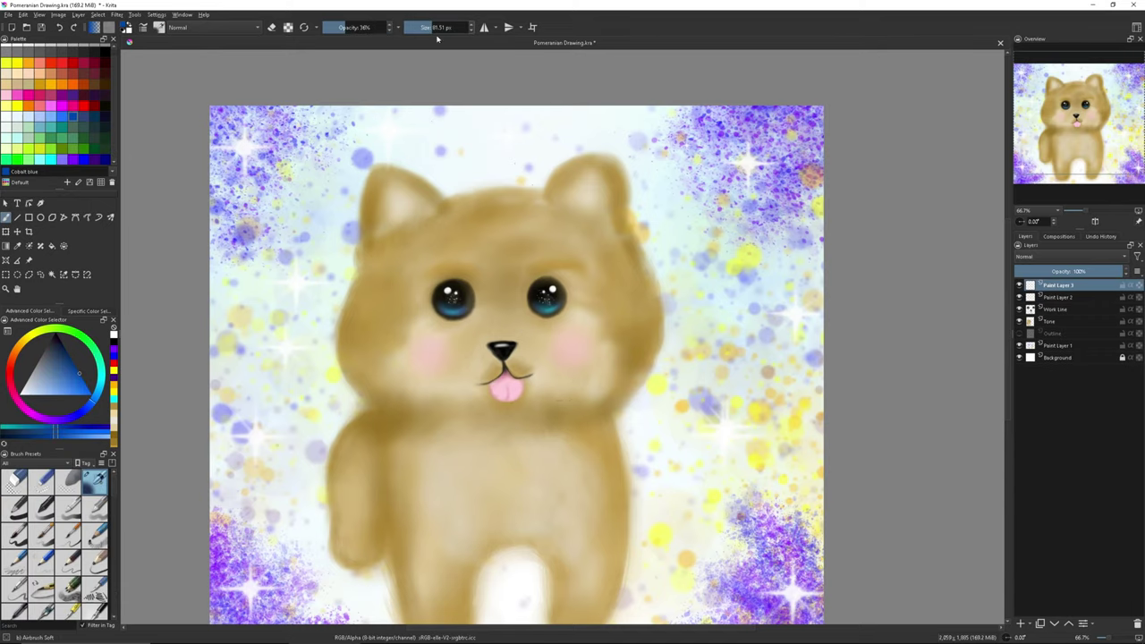
{"action": "left_click_drag", "start_coordinate": [610, 421], "coordinate": [517, 528]}
{"action": "mouse_move", "coordinate": [401, 438]}
{"action": "left_mouse_down"}
{"action": "mouse_move", "coordinate": [582, 433]}
{"action": "mouse_move", "coordinate": [396, 438]}
{"action": "left_mouse_up"}
{"action": "left_click_drag", "start_coordinate": [545, 447], "coordinate": [464, 459]}
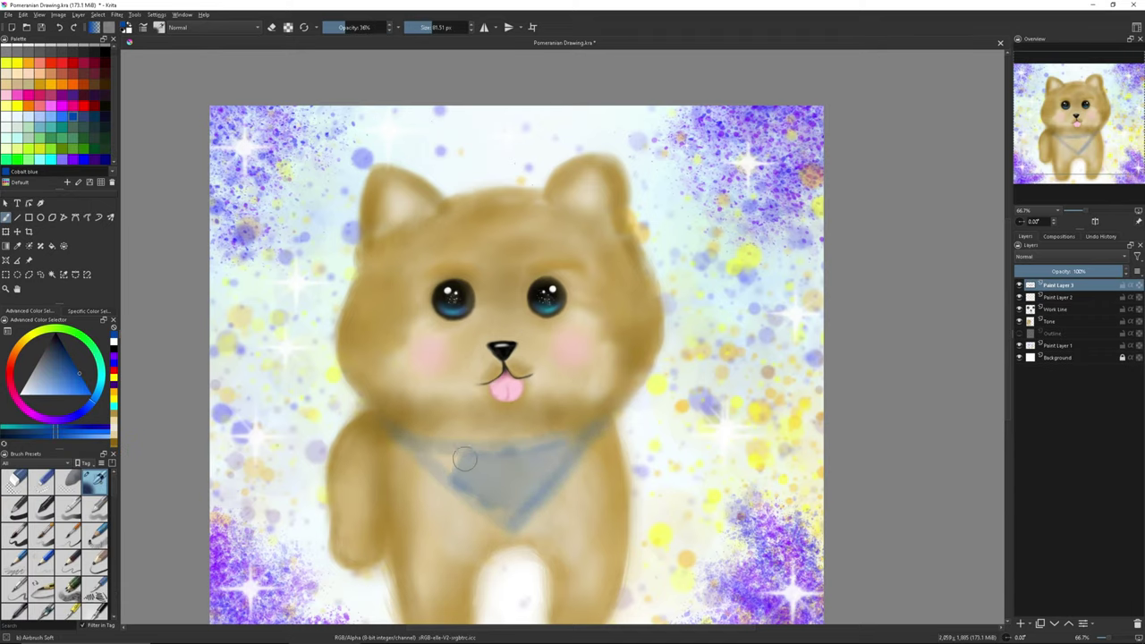
{"action": "mouse_move", "coordinate": [598, 428]}
{"action": "left_mouse_down"}
{"action": "mouse_move", "coordinate": [408, 444]}
{"action": "mouse_move", "coordinate": [590, 431]}
{"action": "left_mouse_up"}
Fill the bandana interior with blue using lower opacity and a larger brush
{"action": "key", "text": "o"}
{"action": "left_click_drag", "start_coordinate": [412, 447], "coordinate": [573, 466]}
{"action": "key", "text": "bracketright"}
{"action": "mouse_move", "coordinate": [465, 483]}
{"action": "left_mouse_down"}
{"action": "mouse_move", "coordinate": [536, 465]}
{"action": "mouse_move", "coordinate": [527, 475]}
{"action": "left_mouse_up"}
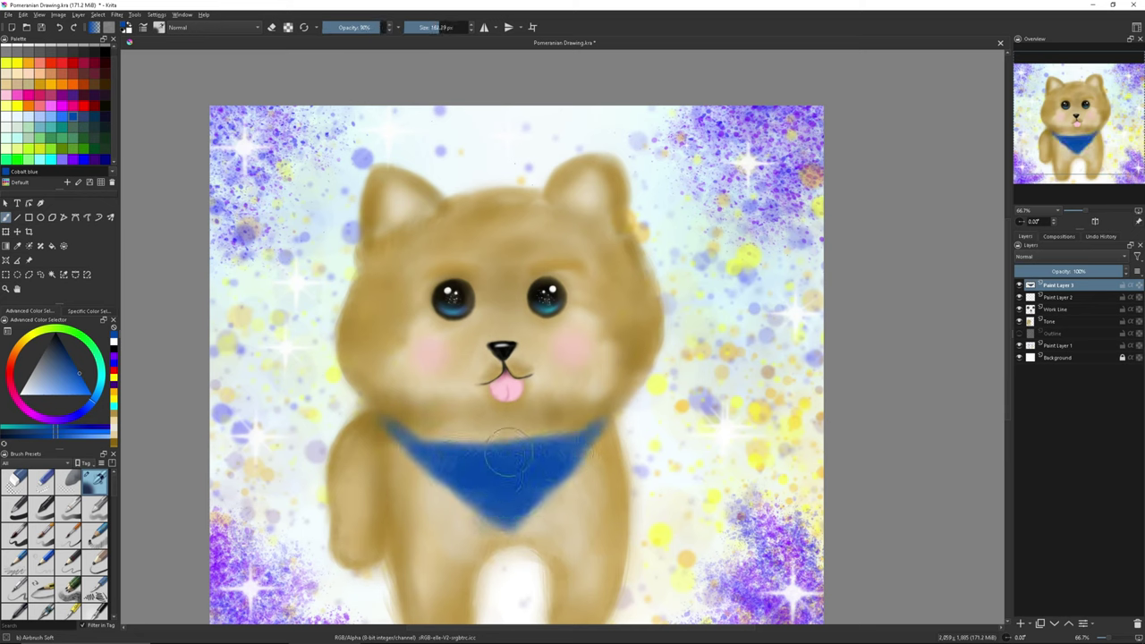
Try the blending, reptile texture and water stamp brushes, settling on the blending brush
{"action": "key", "text": "slash"}
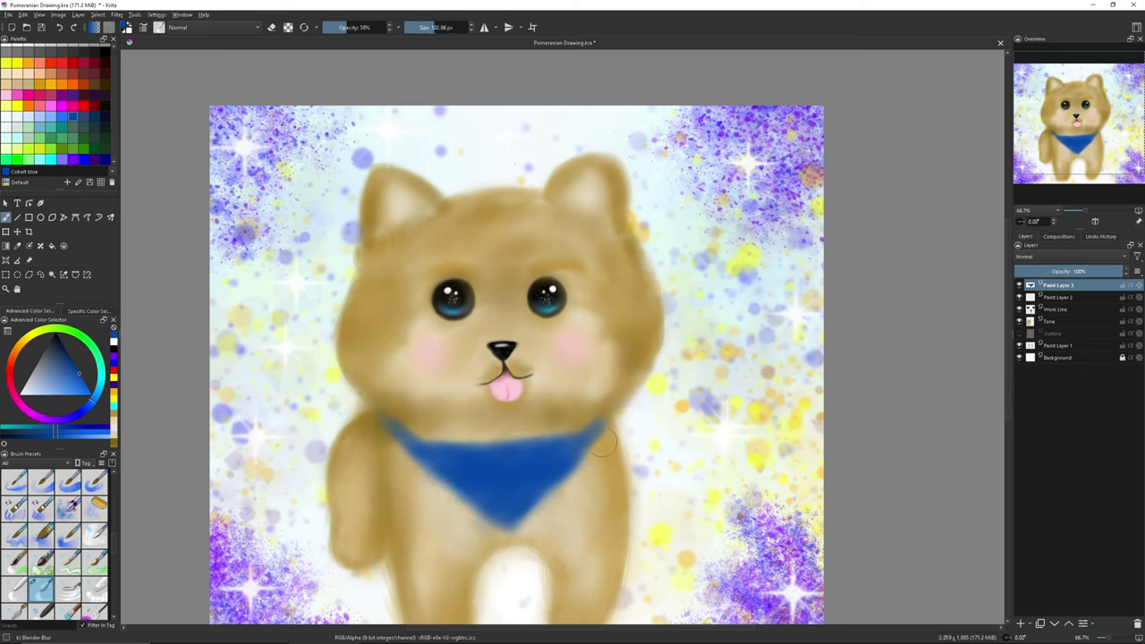
{"action": "key", "text": "slash"}
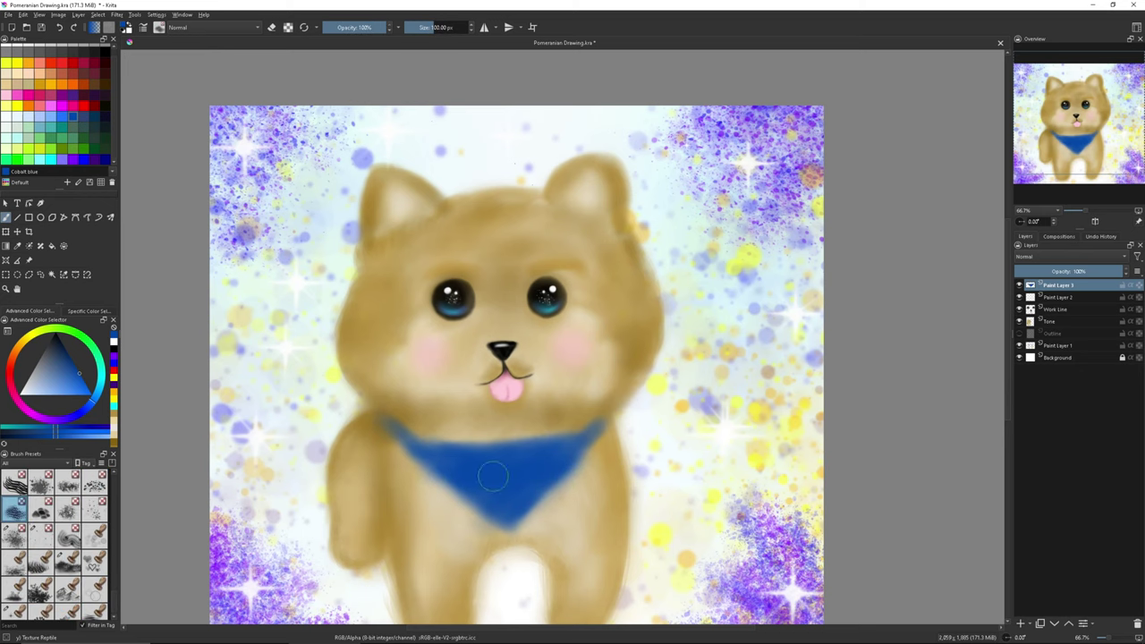
{"action": "left_click", "coordinate": [94, 607]}
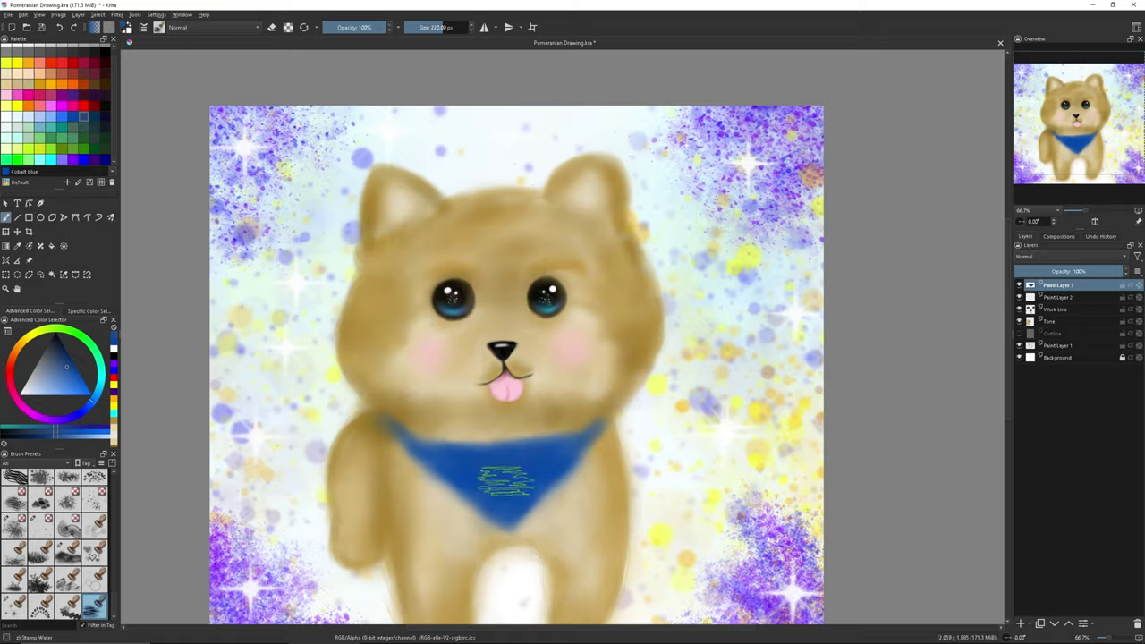
{"action": "scroll", "coordinate": [519, 475], "scroll_direction": "down", "scroll_amount": 1}
{"action": "scroll", "coordinate": [519, 362], "scroll_direction": "up", "scroll_amount": 3}
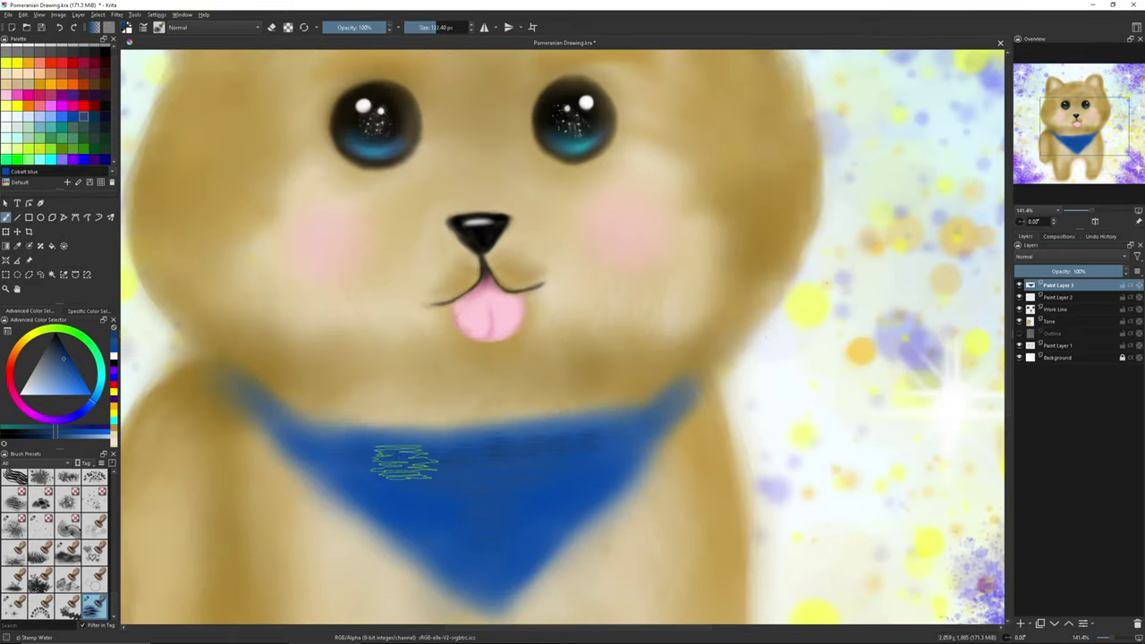
{"action": "key", "text": "slash"}
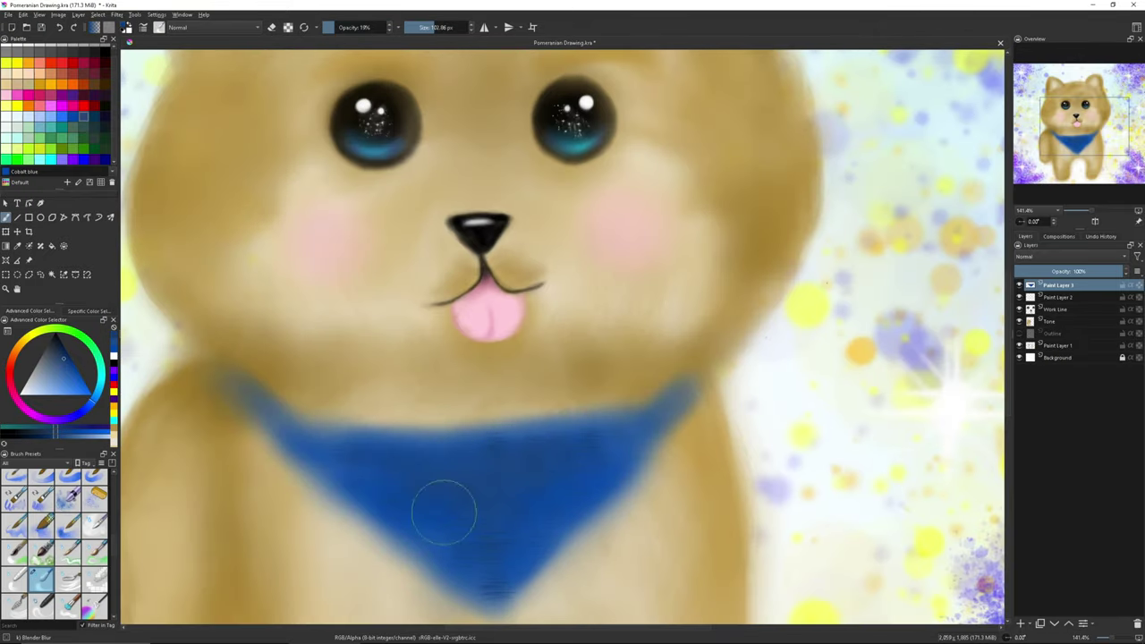
{"action": "scroll", "coordinate": [503, 499], "scroll_direction": "down", "scroll_amount": 2}
Check the Tone layer, then go back to the bandana layer
{"action": "left_click", "coordinate": [1051, 321]}
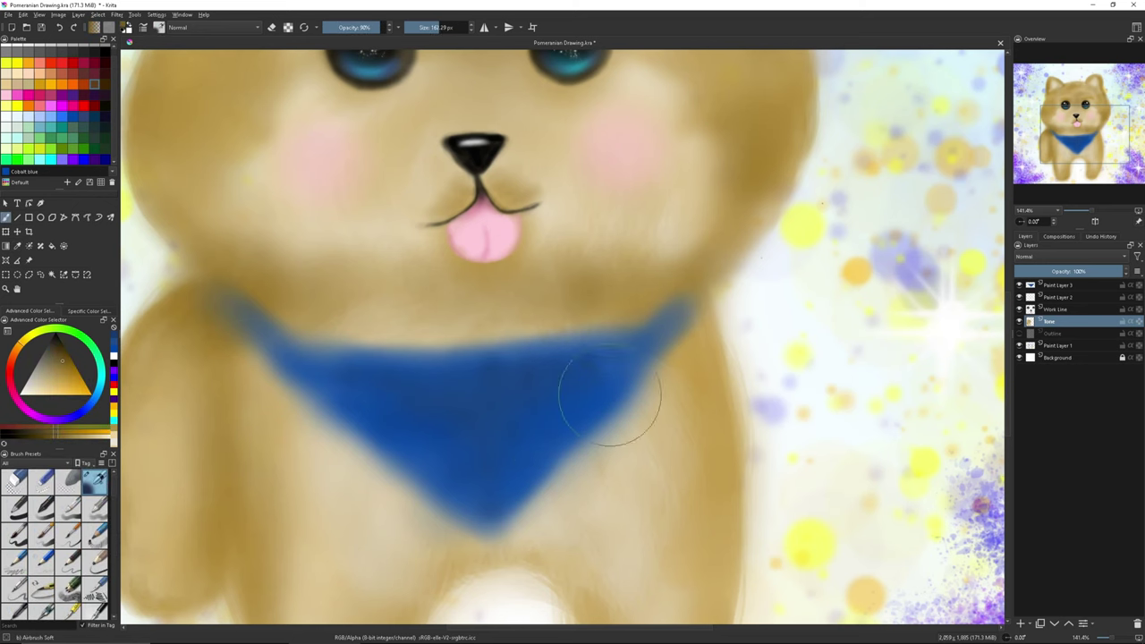
{"action": "scroll", "coordinate": [614, 395], "scroll_direction": "down", "scroll_amount": 1}
{"action": "scroll", "coordinate": [613, 396], "scroll_direction": "down", "scroll_amount": 3}
{"action": "scroll", "coordinate": [613, 396], "scroll_direction": "up", "scroll_amount": 1}
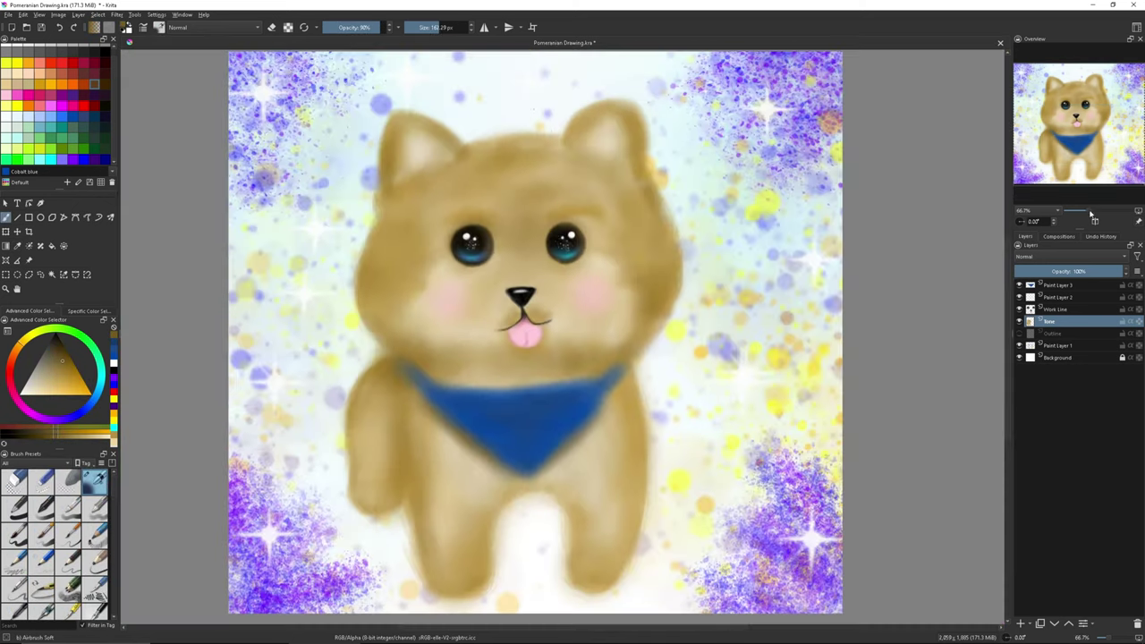
{"action": "scroll", "coordinate": [614, 395], "scroll_direction": "up", "scroll_amount": 3}
{"action": "left_click", "coordinate": [1069, 285]}
Add white 'Happy New Year' text and move it onto the bandana
{"action": "left_click", "coordinate": [332, 430]}
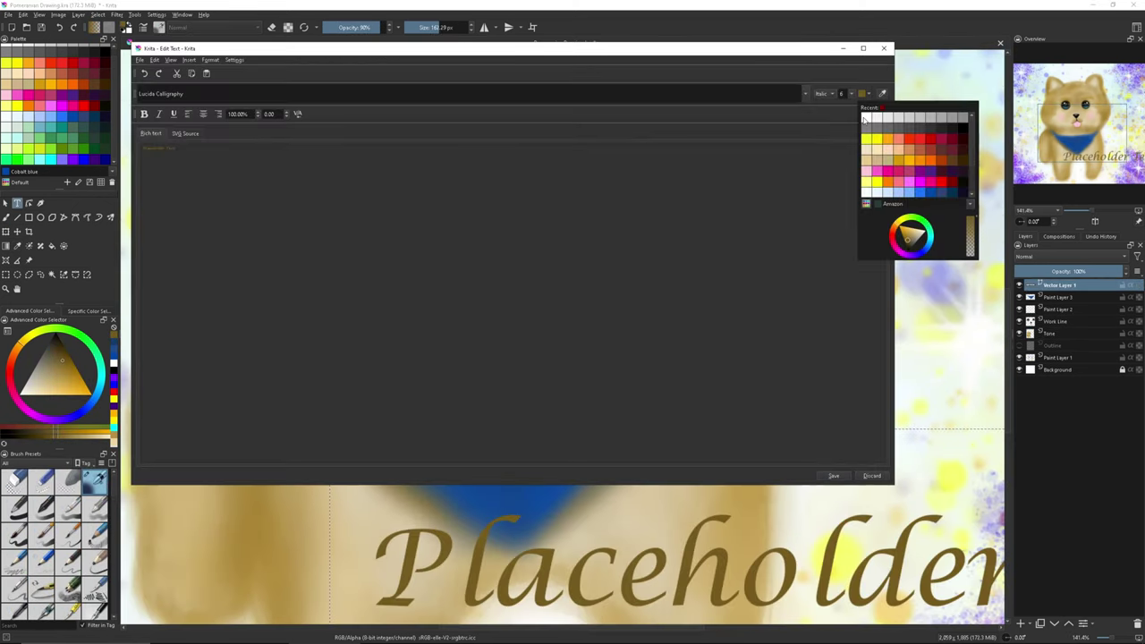
{"action": "type", "text": "Happy New Year"}
{"action": "left_click", "coordinate": [834, 476]}
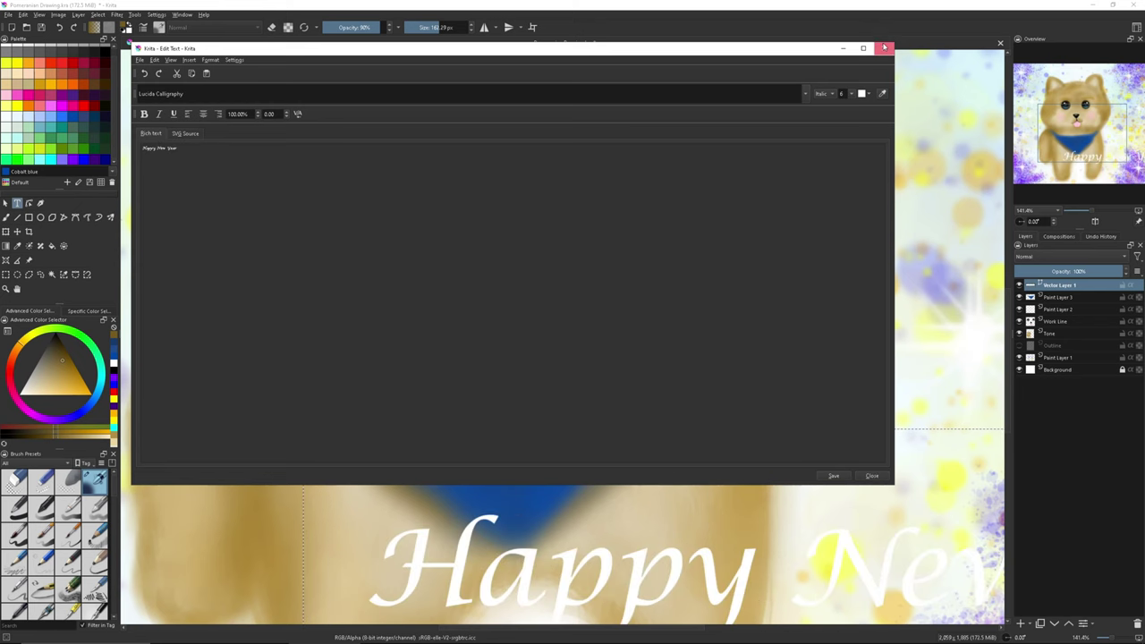
{"action": "left_click", "coordinate": [884, 48]}
{"action": "scroll", "coordinate": [570, 372], "scroll_direction": "down", "scroll_amount": 2}
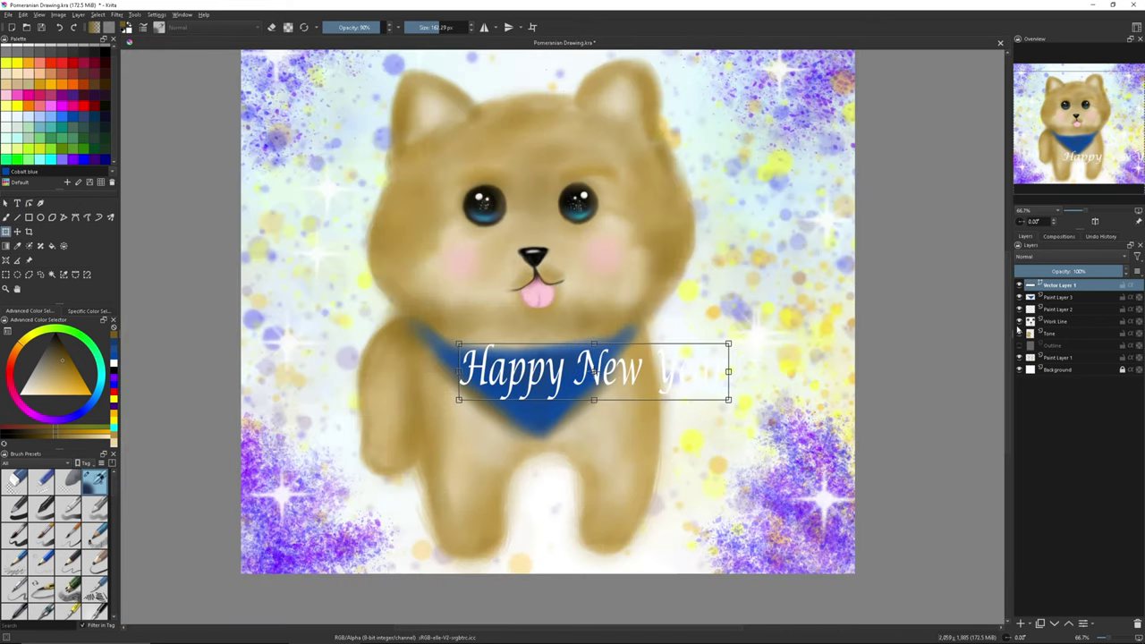
{"action": "left_click_drag", "start_coordinate": [490, 362], "coordinate": [477, 361]}
Speckle the bandana with white Texture Spray, then zoom back out to the whole picture
{"action": "left_click", "coordinate": [6, 216]}
{"action": "scroll", "coordinate": [42, 539], "scroll_direction": "down", "scroll_amount": 3}
{"action": "scroll", "coordinate": [42, 540], "scroll_direction": "down", "scroll_amount": 3}
{"action": "left_click", "coordinate": [13, 526]}
{"action": "left_click", "coordinate": [1058, 296]}
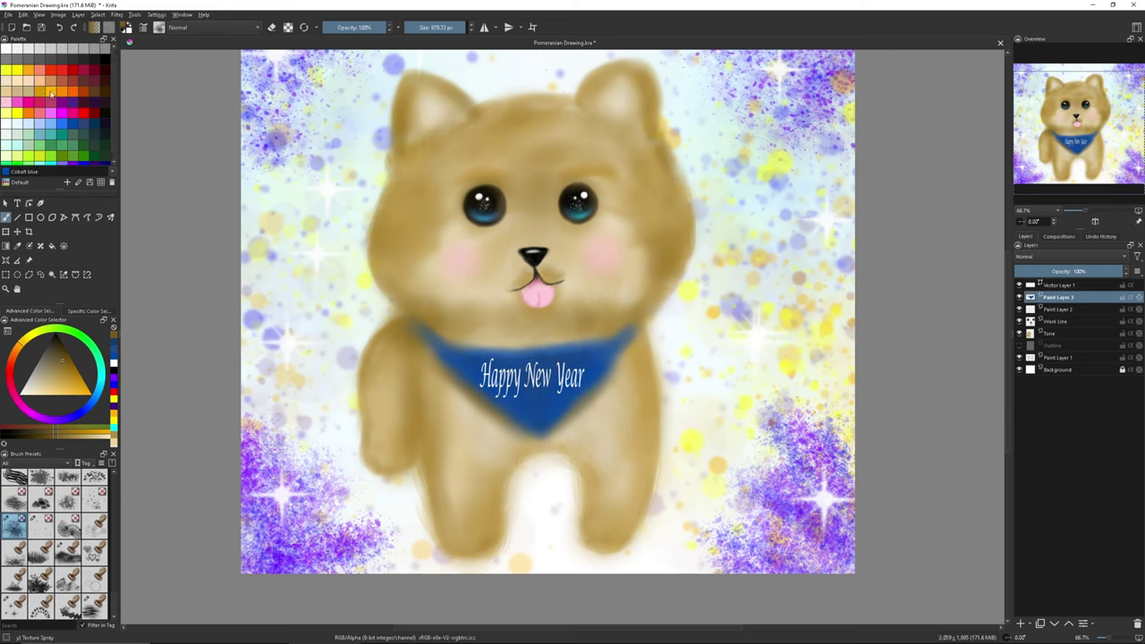
{"action": "key", "text": "1"}
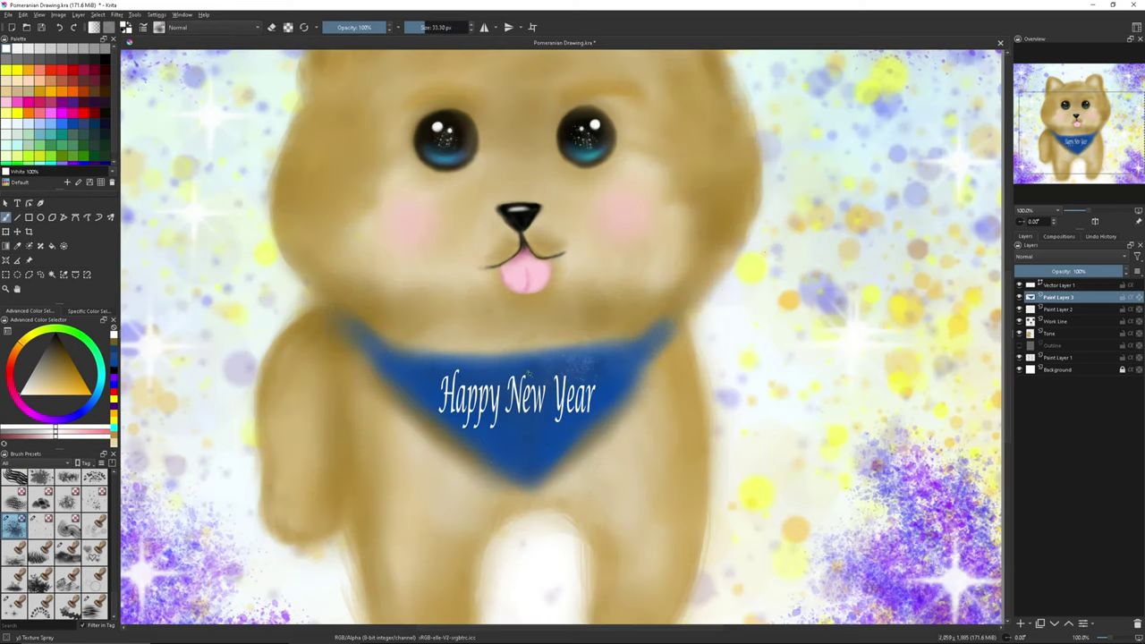
{"action": "left_click_drag", "start_coordinate": [578, 412], "coordinate": [538, 408]}
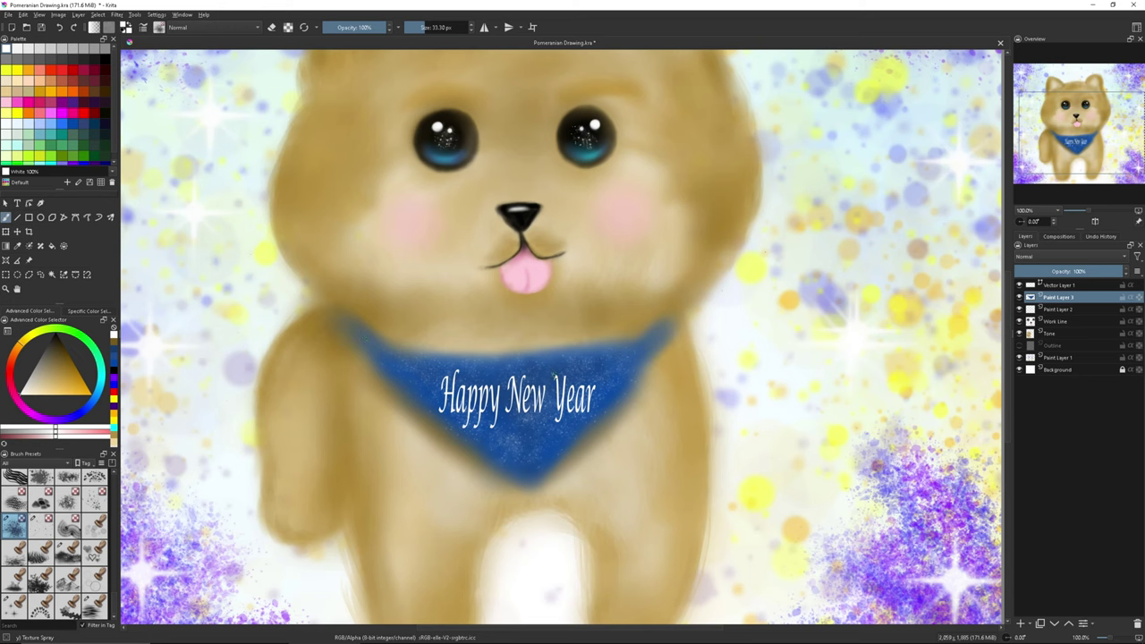
{"action": "key", "text": "slash"}
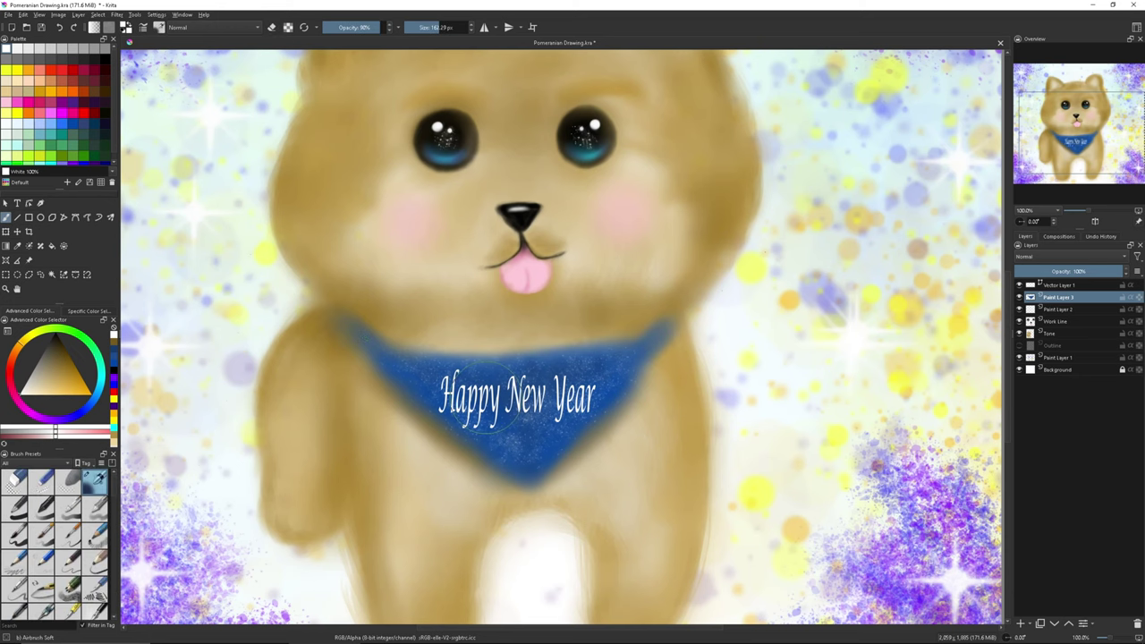
{"action": "key", "text": "minus"}
{"action": "key", "text": "minus"}
{"action": "left_click", "coordinate": [1085, 164]}
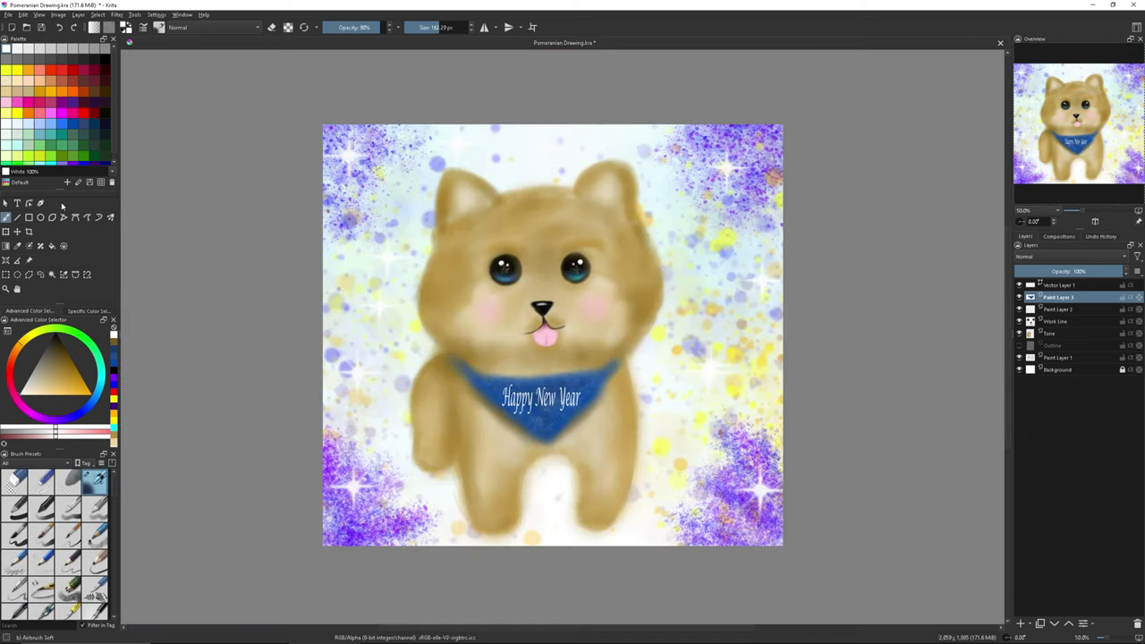
Place the signature text along the bottom edge and fade the monogram layer to 40% opacity
{"action": "left_click", "coordinate": [586, 264]}
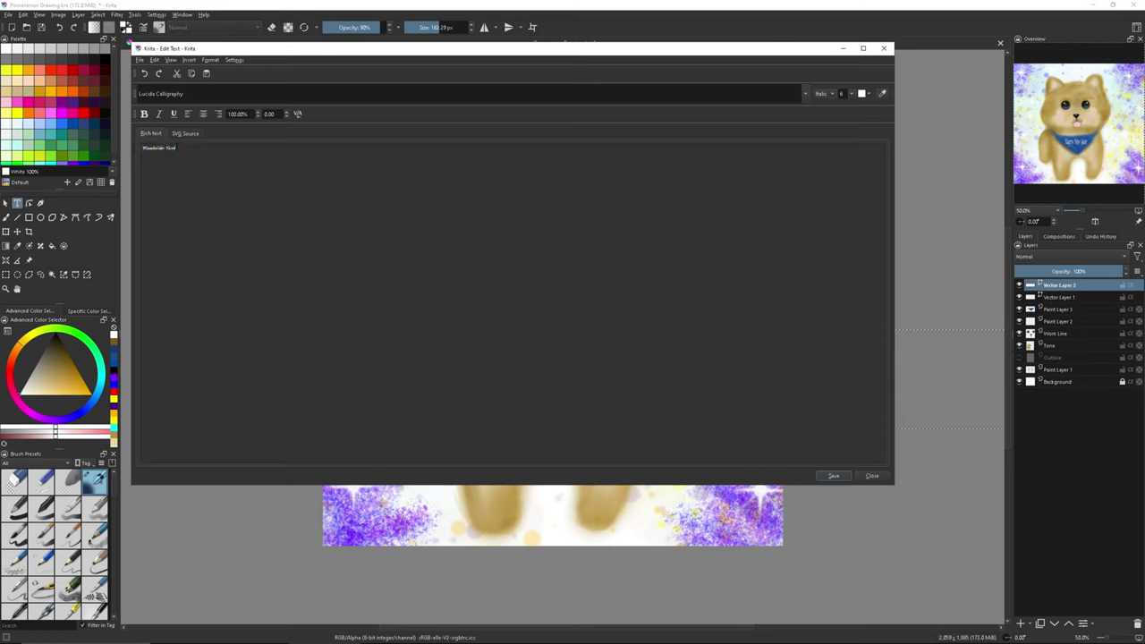
{"action": "left_click", "coordinate": [833, 476]}
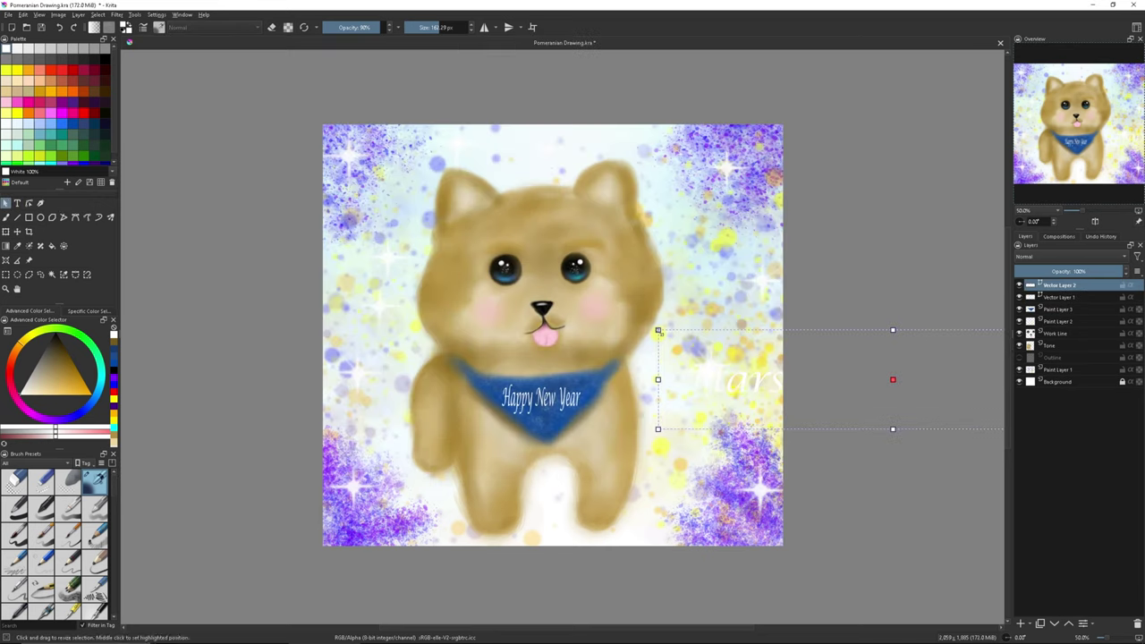
{"action": "left_click", "coordinate": [6, 232]}
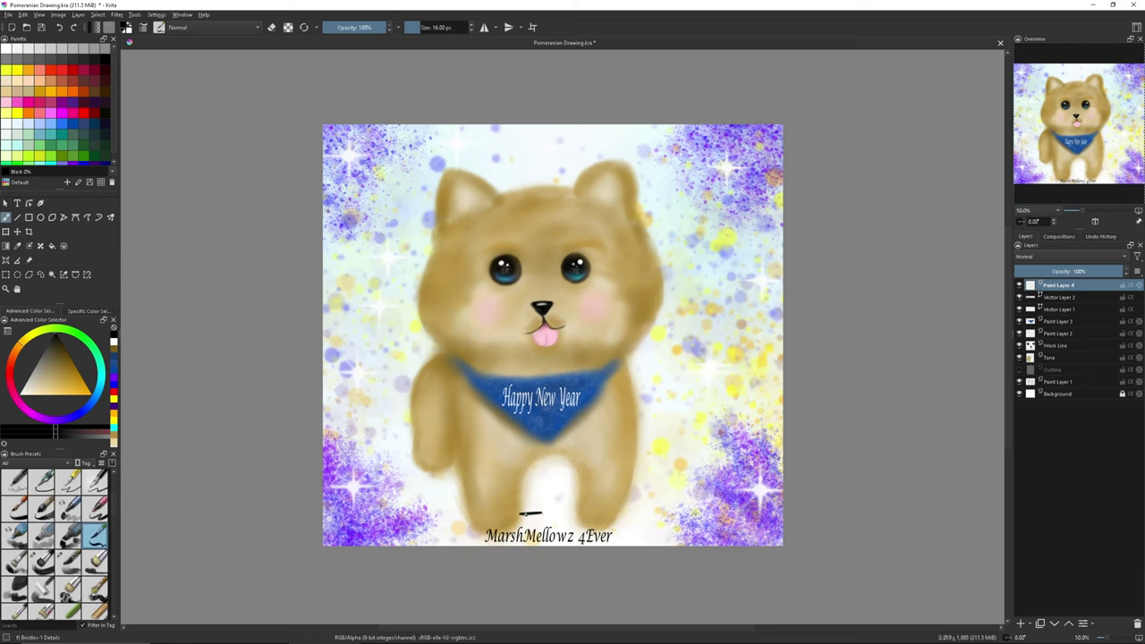
{"action": "right_click", "coordinate": [1060, 285]}
{"action": "left_click", "coordinate": [1038, 297]}
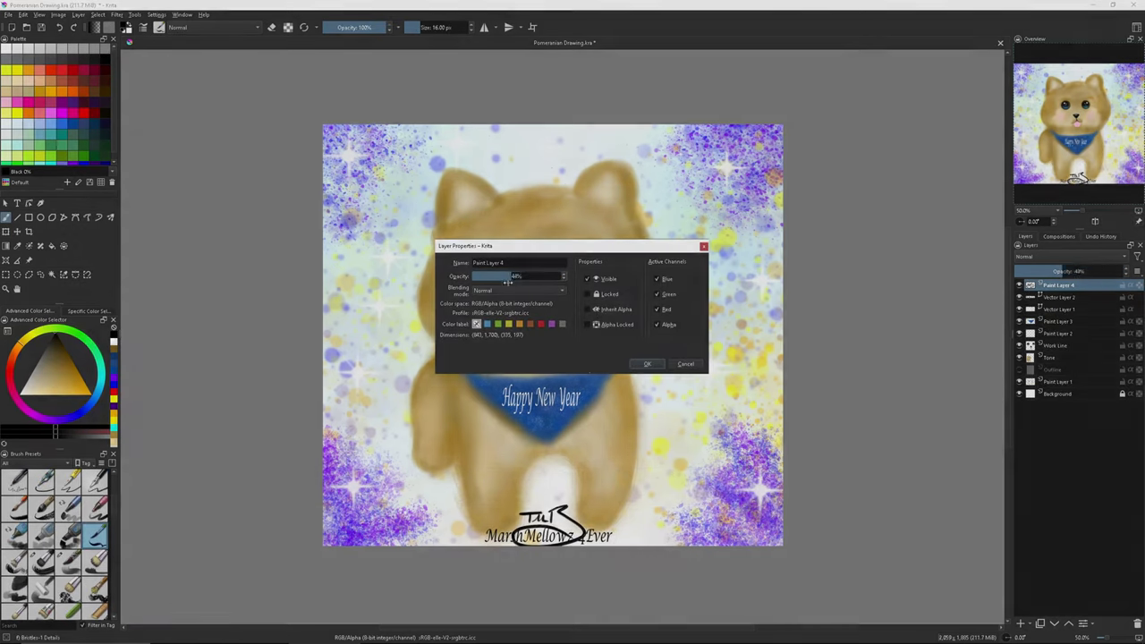